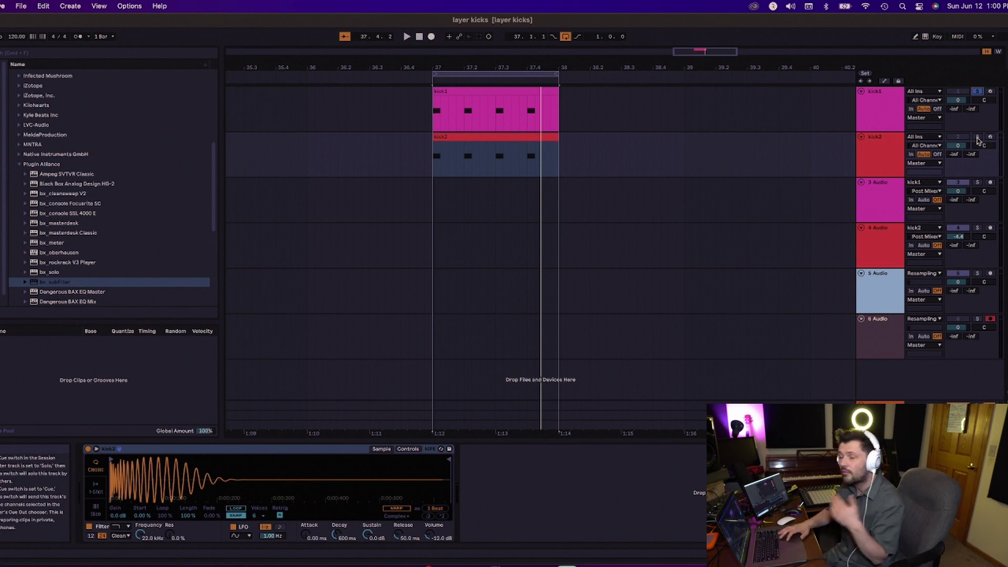
- Solo the kick2 track alongside kick1 and play the loop to hear both kicks together
click(977, 138)
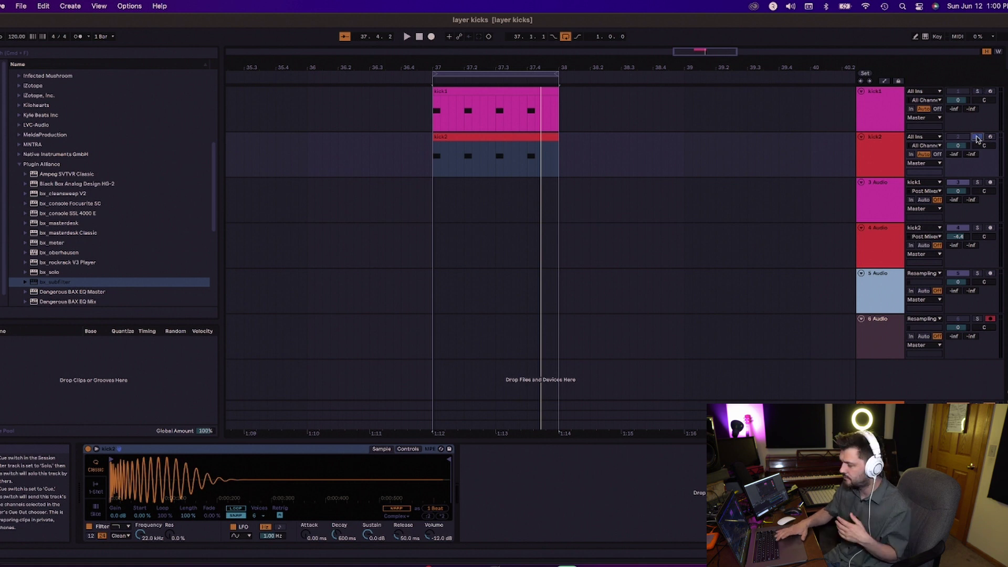
key(space)
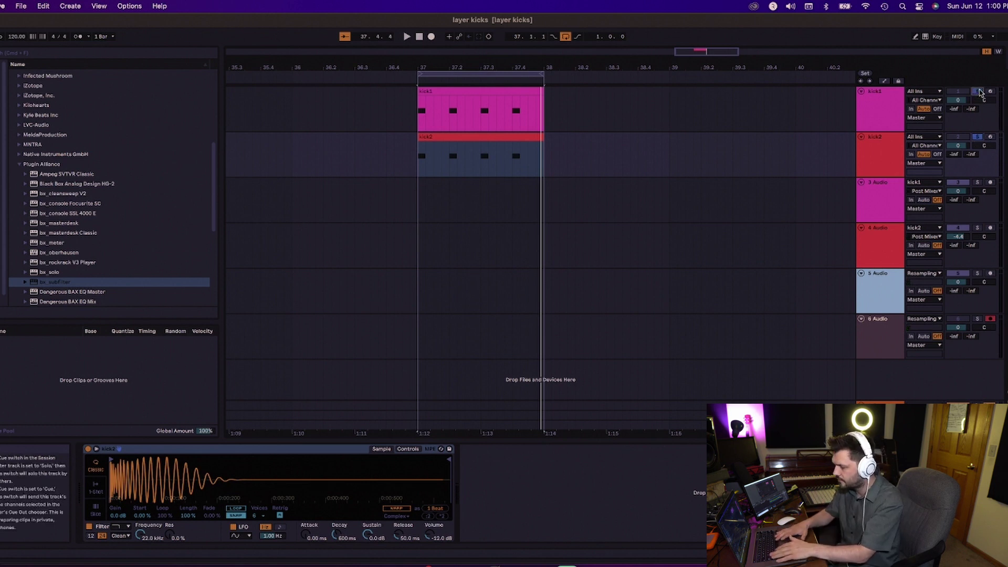
key(space)
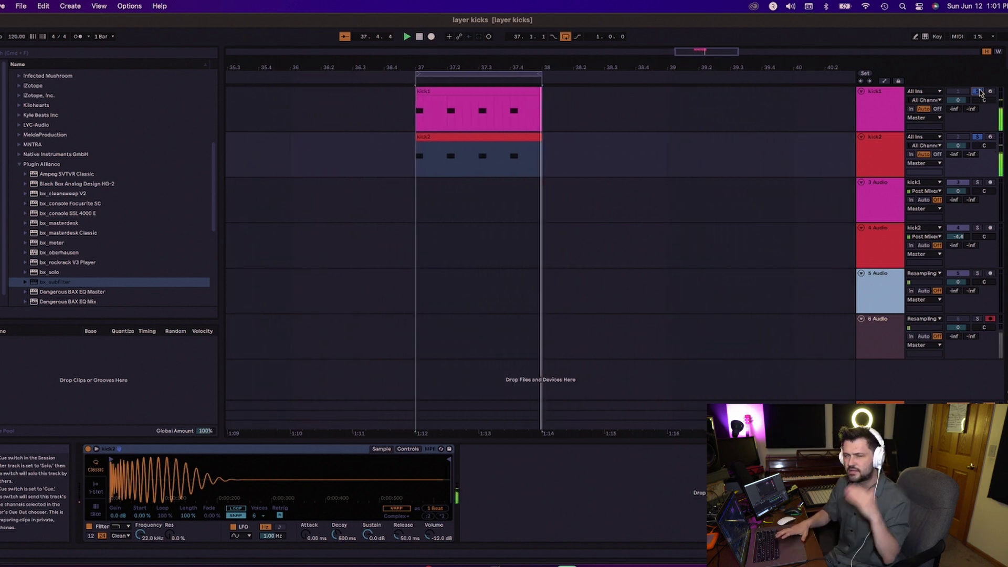
key(space)
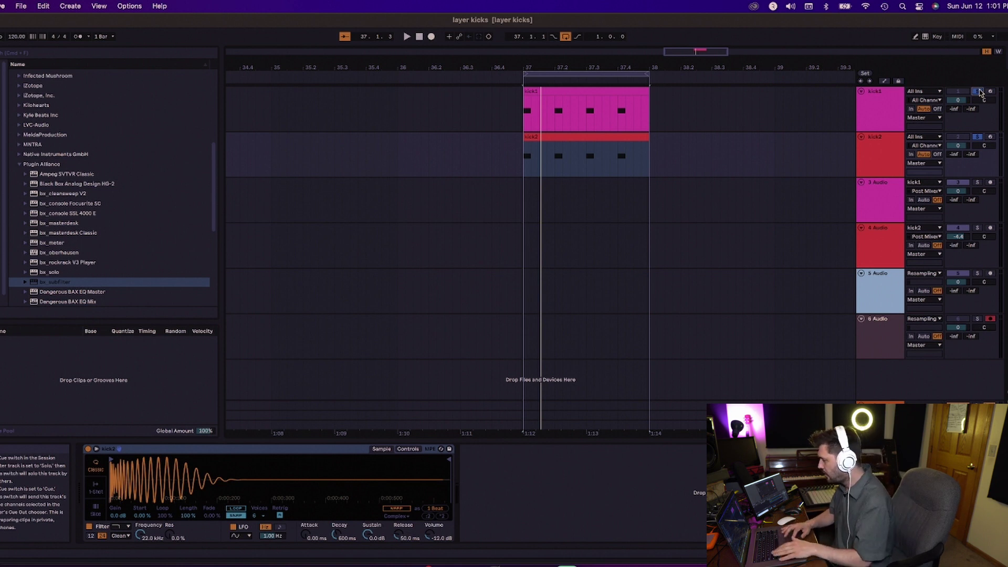
- Arm the 3 Audio and 4 Audio tracks and record the two kicks onto them over the loop at bar 37
click(991, 182)
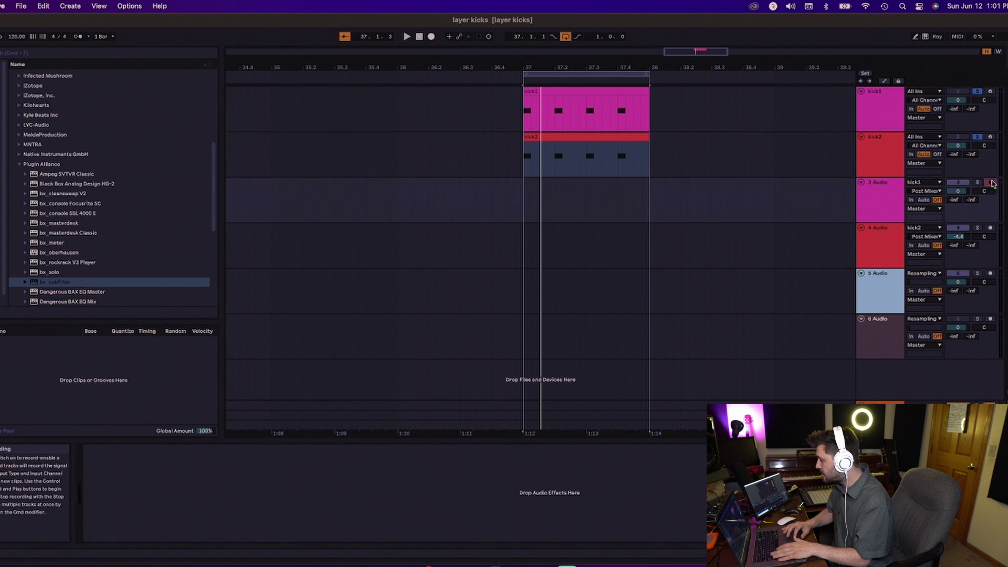
super+click(990, 228)
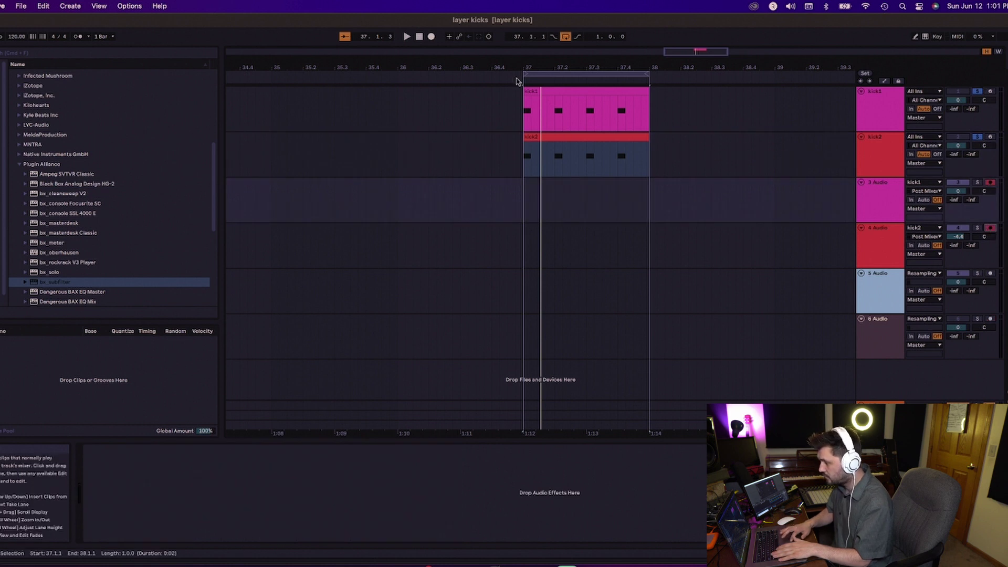
click(431, 37)
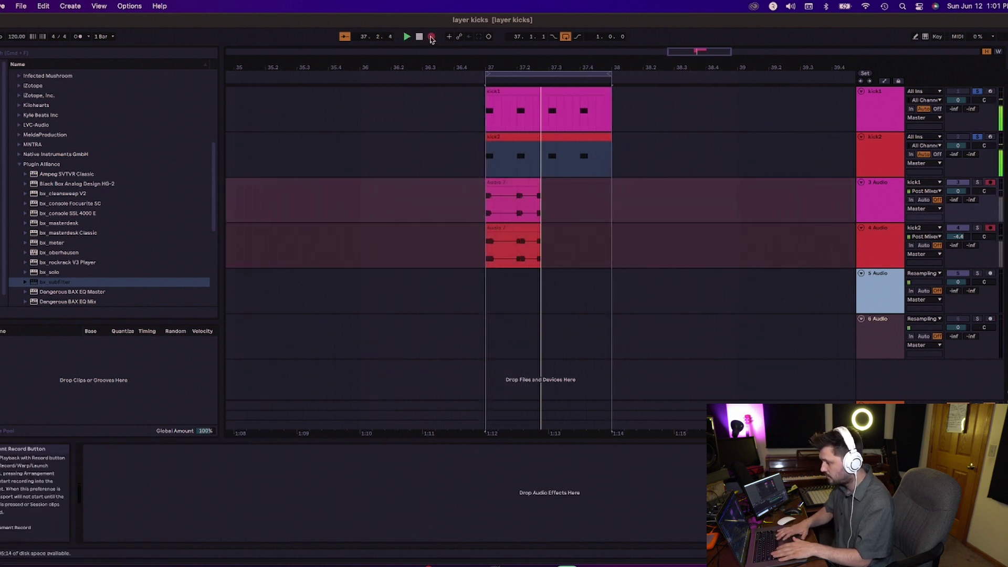
key(space)
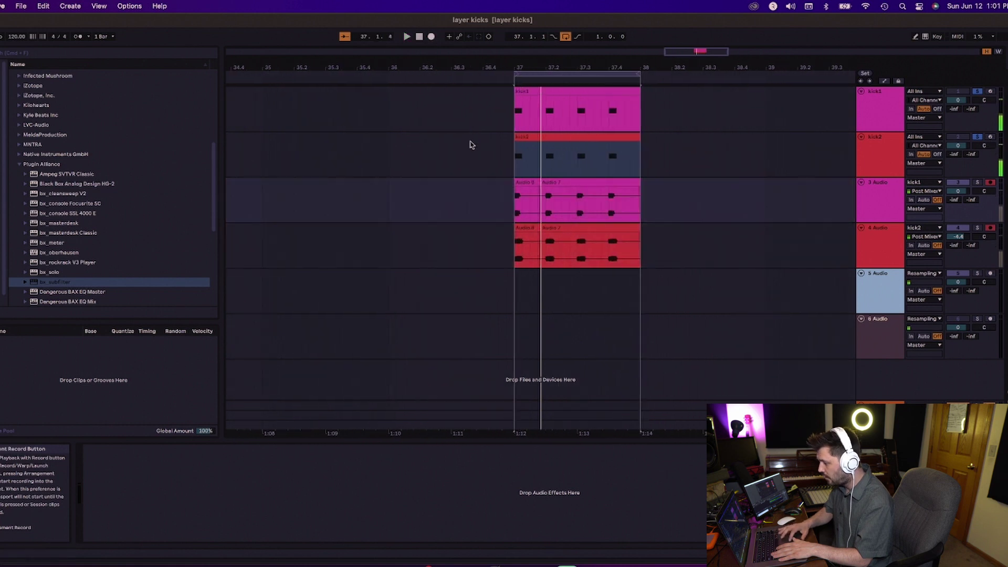
- Extend the main recorded clips on 3 Audio and 4 Audio back to the start of bar 37, covering the short leftover takes
click(548, 183)
shift+click(551, 228)
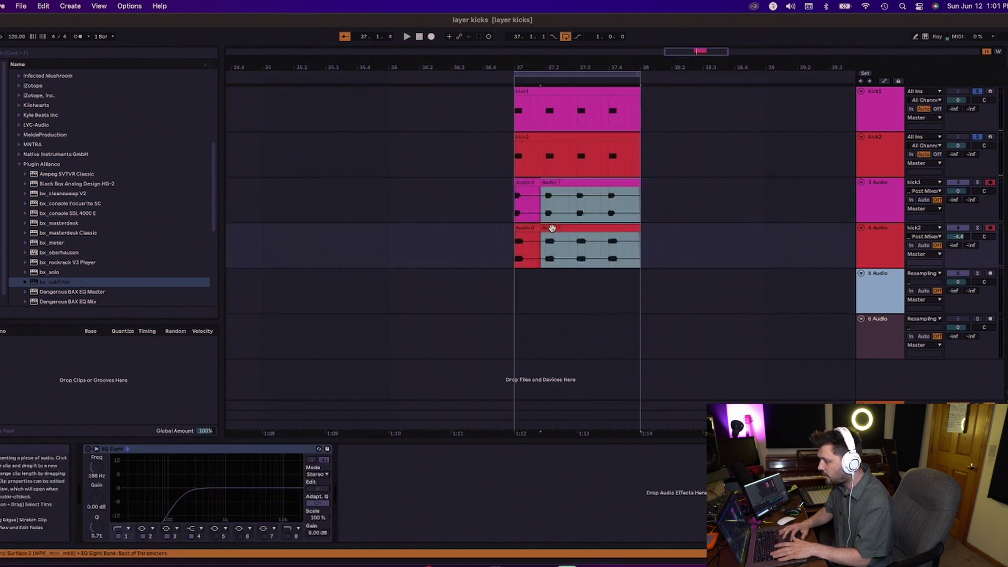
drag(541, 227, 515, 227)
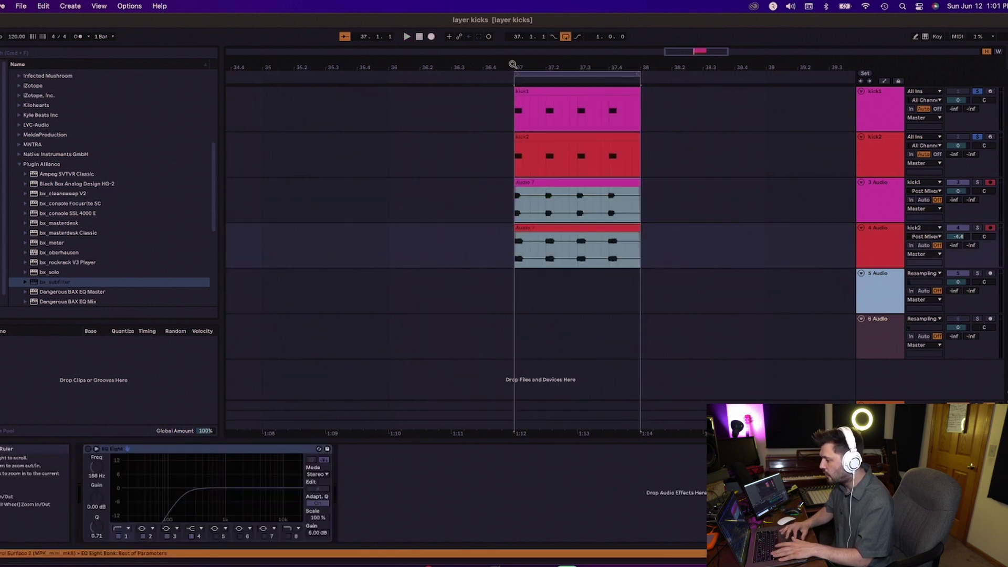
- Compare the first kick's waveforms on 3 Audio and 4 Audio, checking how their transients and following cycles line up
drag(509, 66, 513, 206)
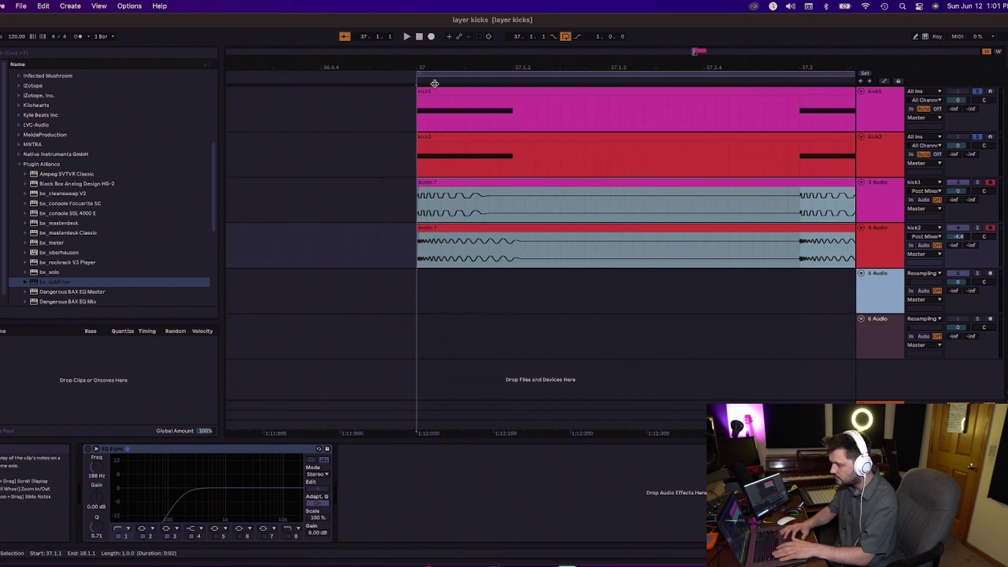
click(419, 237)
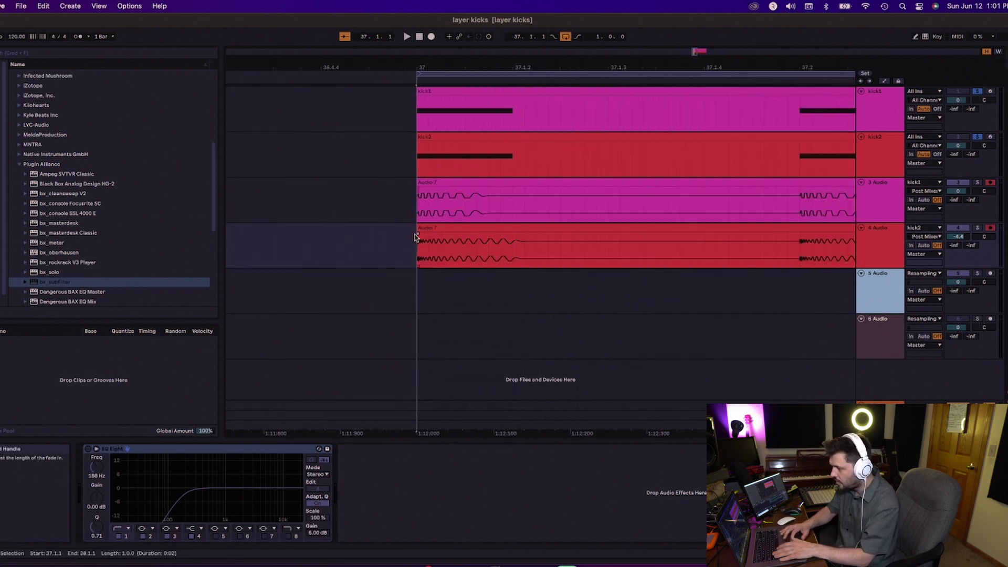
click(419, 191)
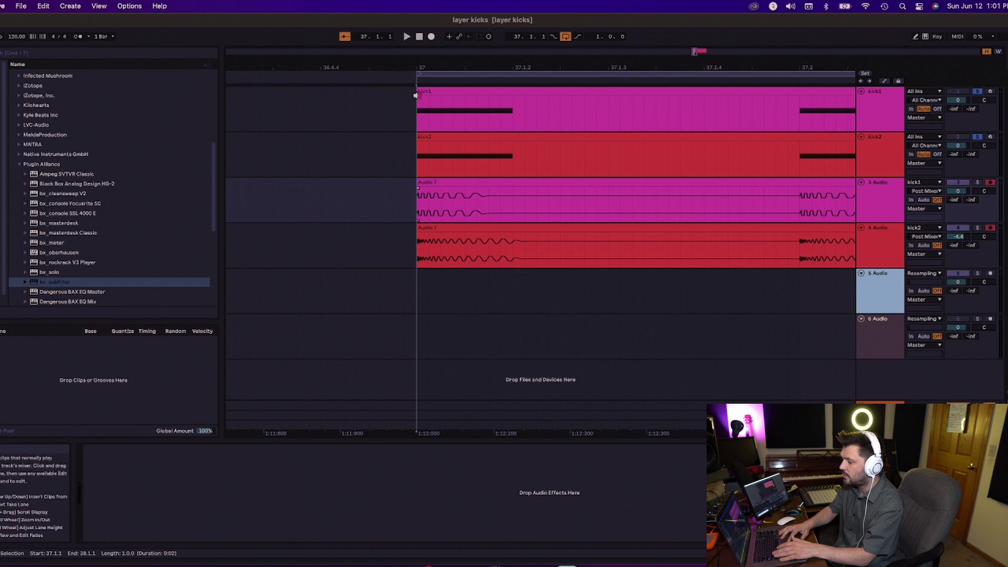
drag(420, 67, 339, 266)
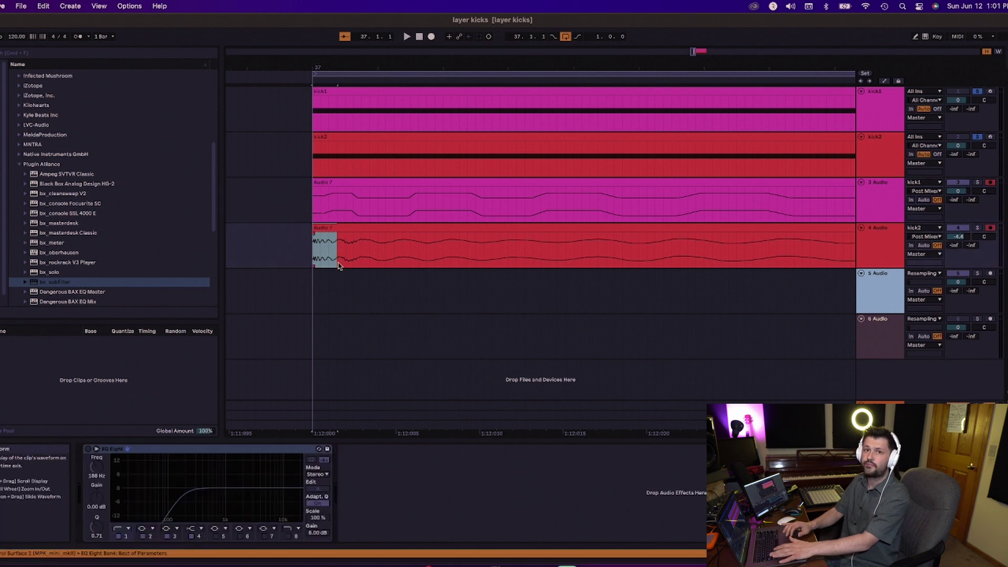
click(337, 261)
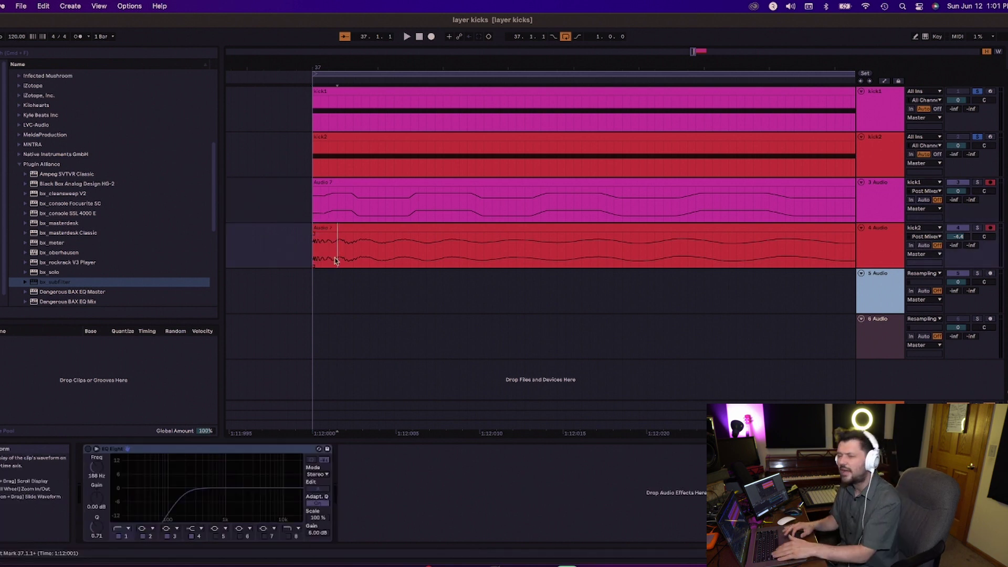
mouse_move(336, 262)
mouse_down()
mouse_move(320, 263)
mouse_move(306, 202)
mouse_move(315, 200)
mouse_move(337, 257)
mouse_move(372, 251)
mouse_move(373, 219)
mouse_up()
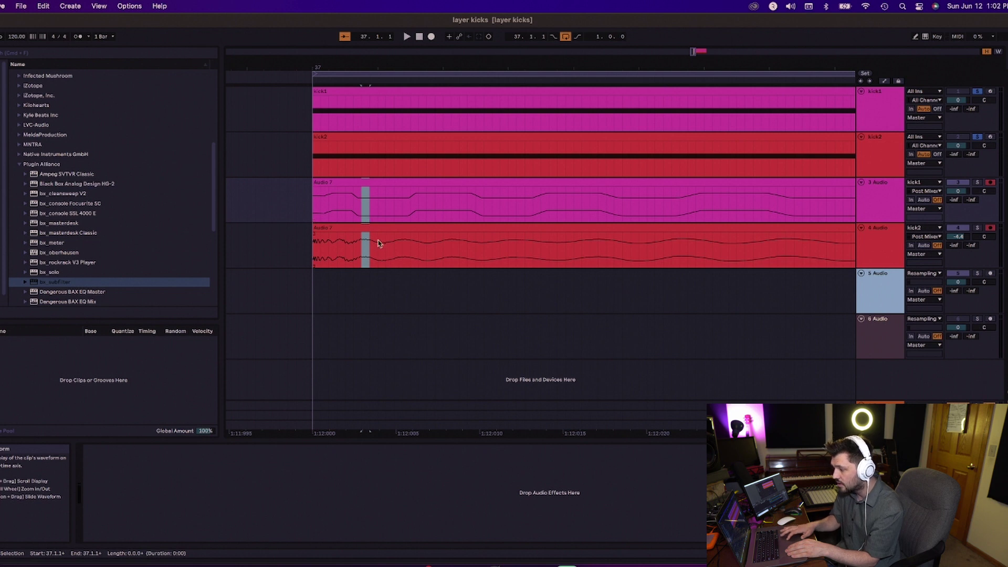
click(379, 218)
drag(380, 218, 407, 249)
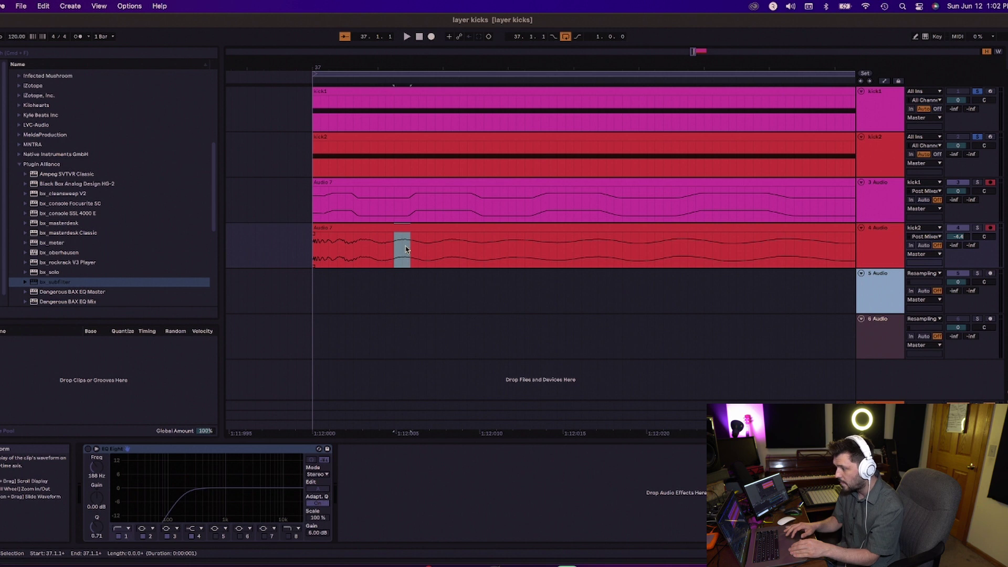
drag(418, 248, 460, 250)
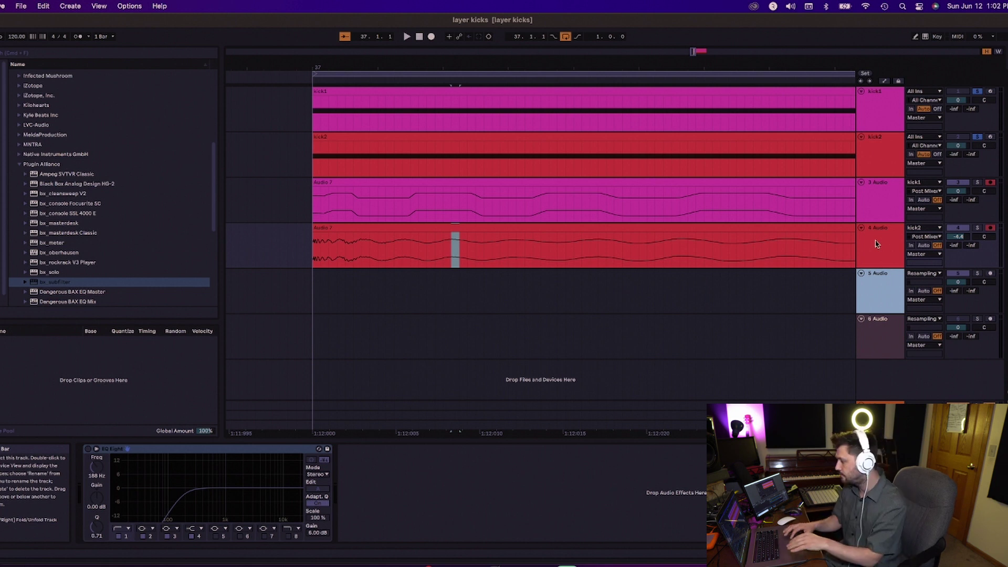
- Arm the 5 Audio resampling track, record both kicks together over the loop, and keep one continuous take starting at 37.1.1
click(991, 274)
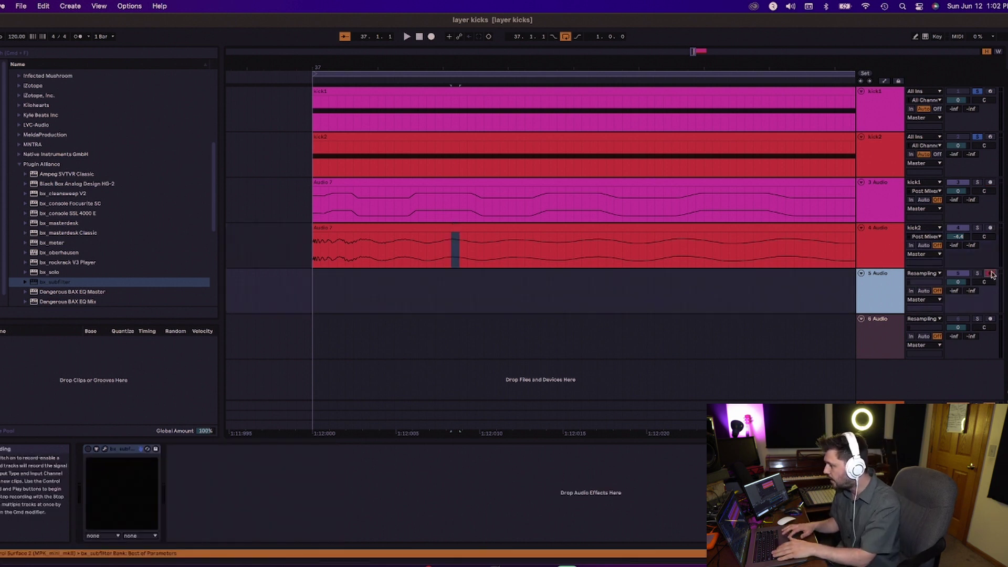
click(432, 37)
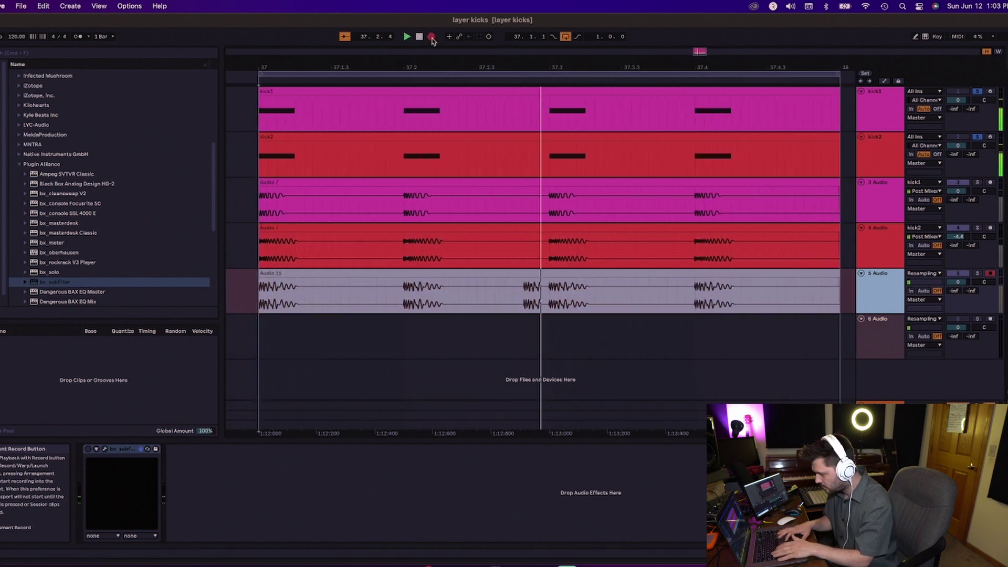
key(space)
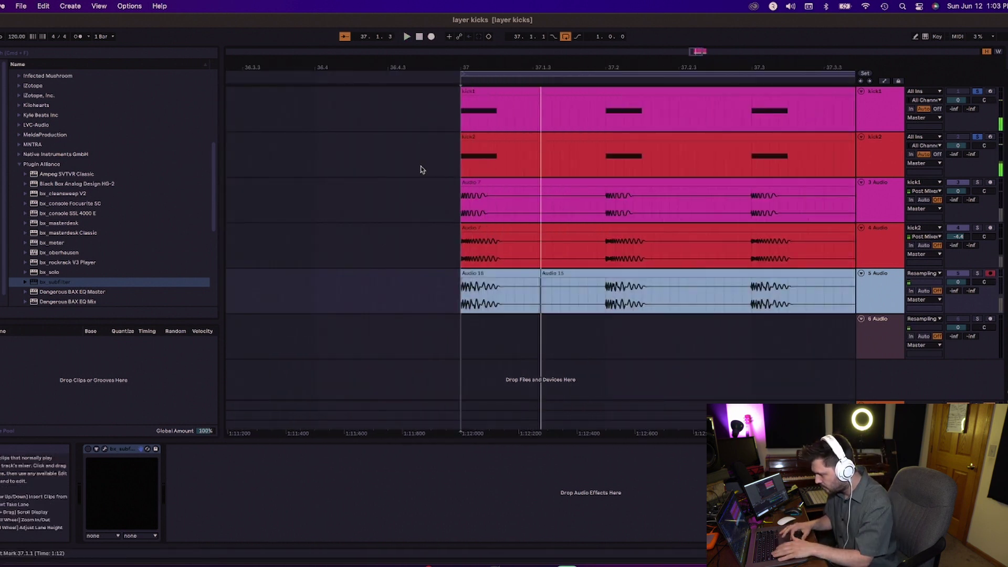
key(super+z)
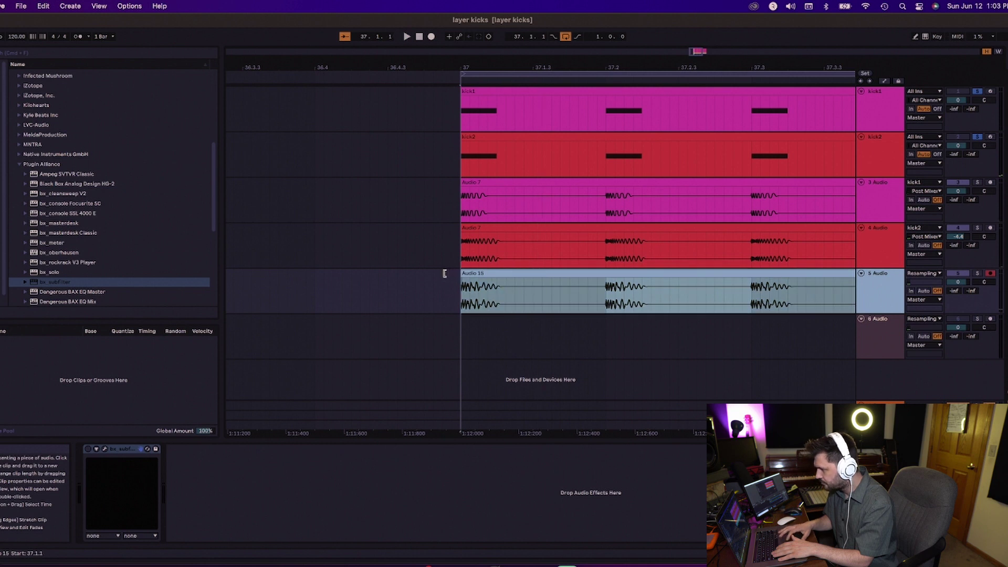
- Examine the first kick's resampled waveform on 5 Audio for cancellation between the two layers
scroll(467, 271, up, 5)
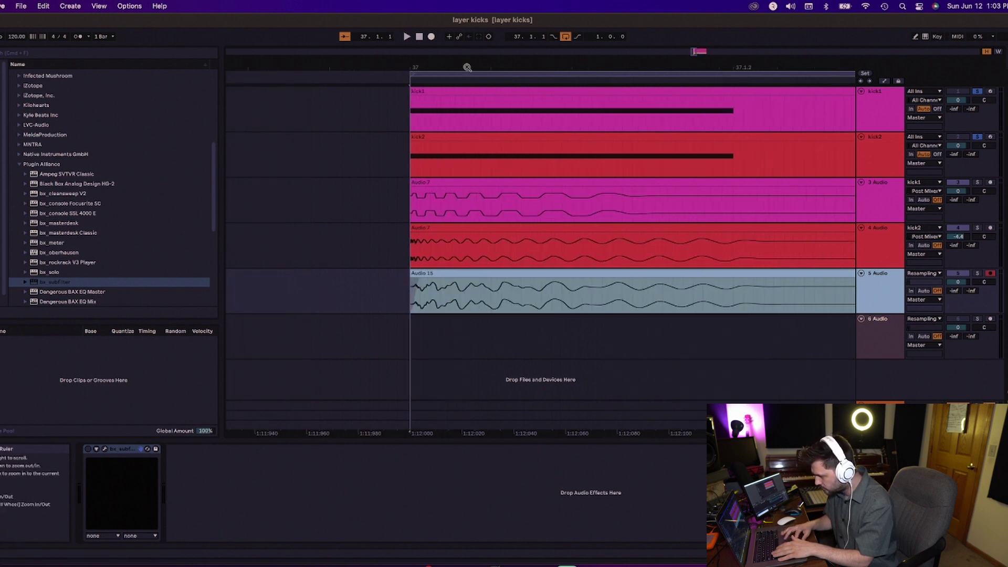
click(407, 284)
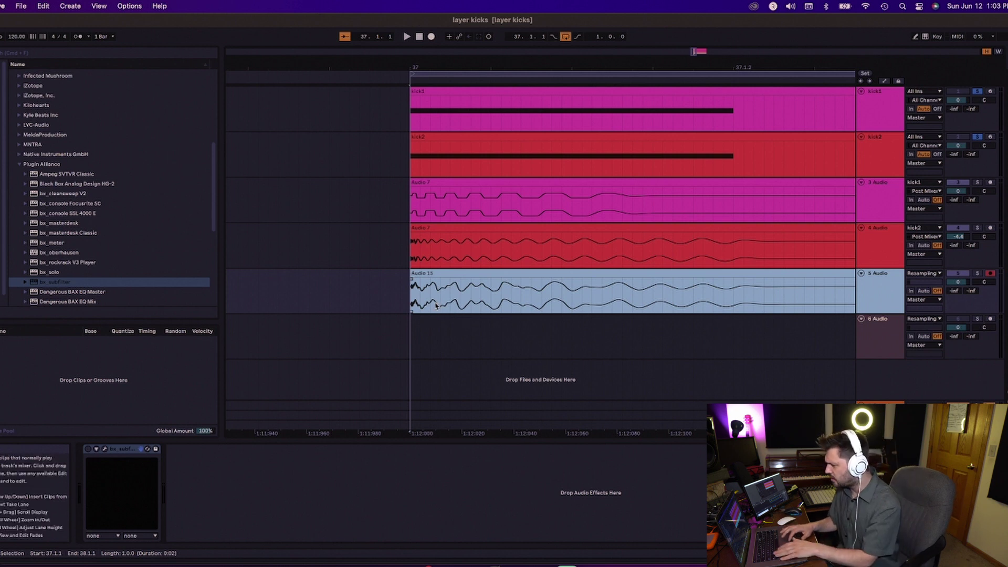
drag(436, 303, 539, 313)
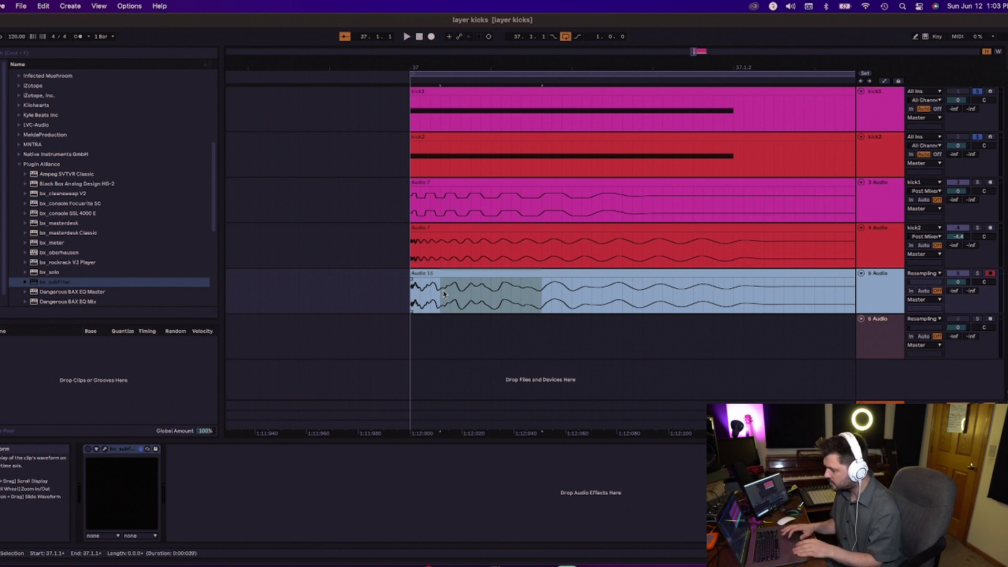
click(461, 292)
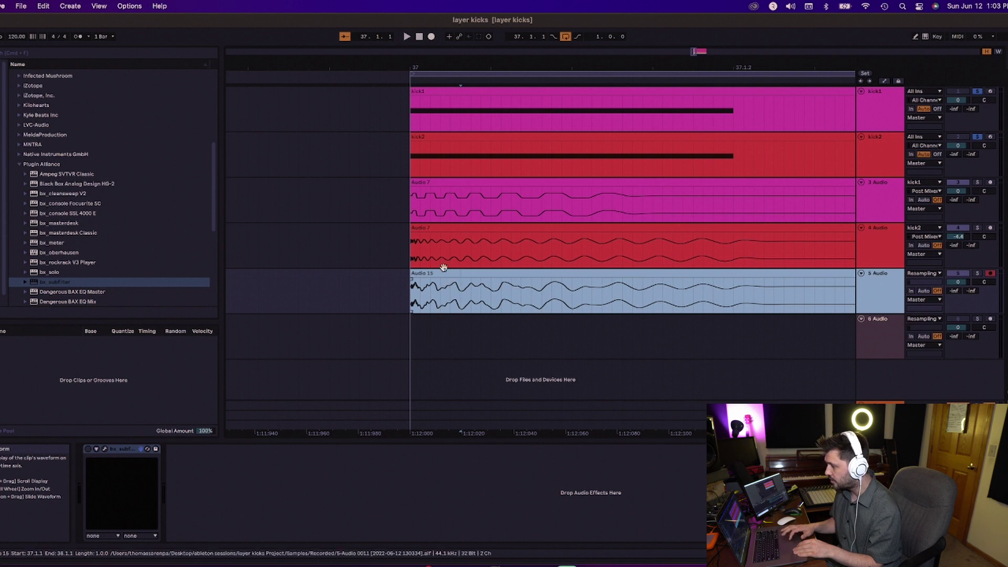
scroll(448, 268, up, 5)
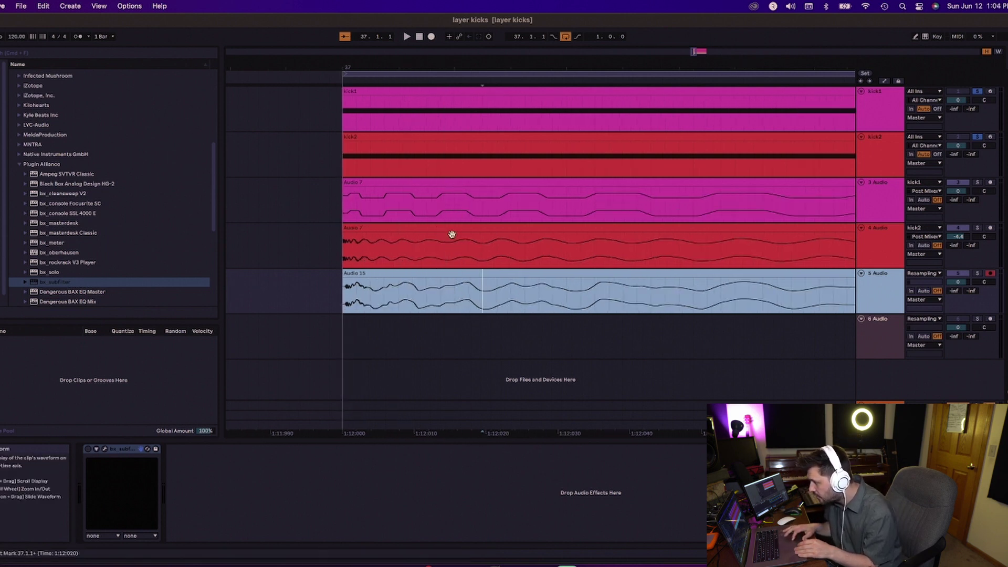
click(414, 284)
drag(419, 284, 466, 289)
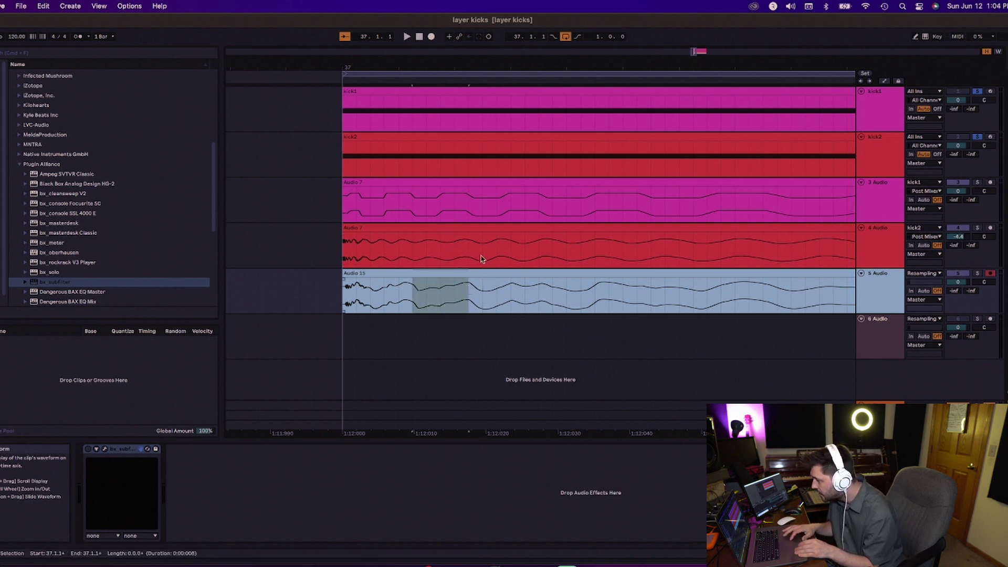
mouse_move(497, 293)
mouse_down()
mouse_move(513, 301)
mouse_move(625, 287)
mouse_move(683, 293)
mouse_up()
click(574, 295)
click(557, 294)
click(553, 294)
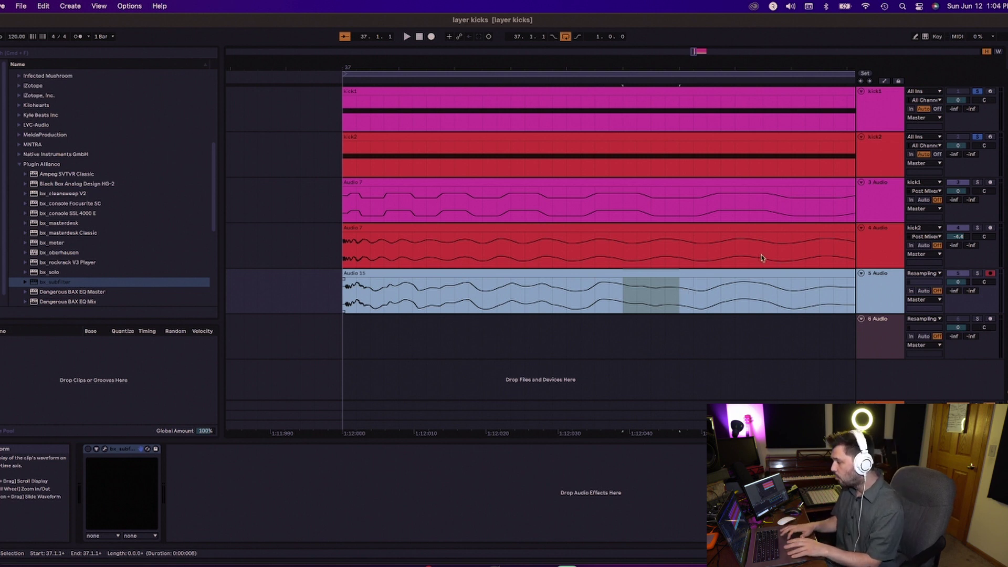
drag(672, 67, 673, 66)
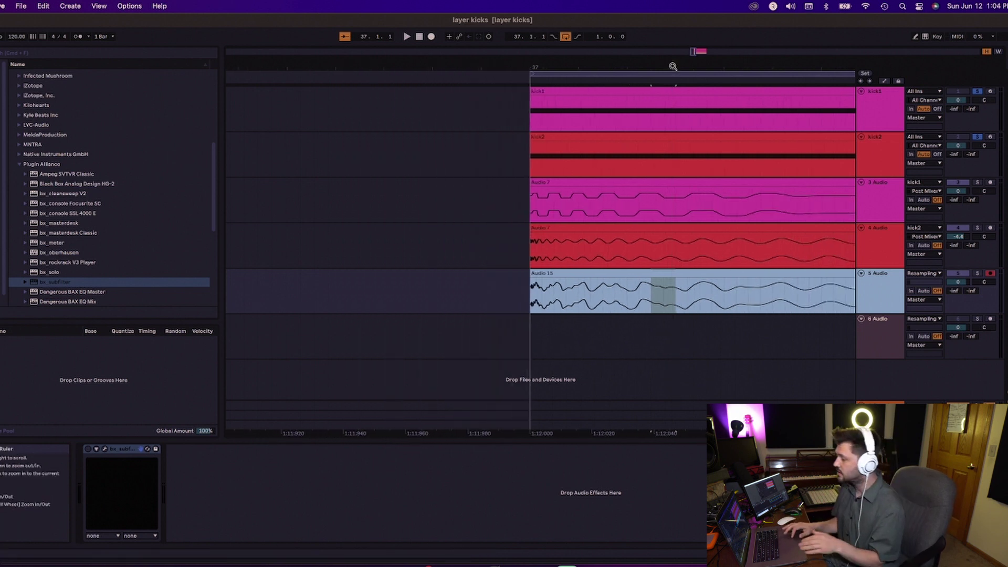
- Switch on EQ Eight on the 4 Audio track to high-pass the second kick
click(872, 248)
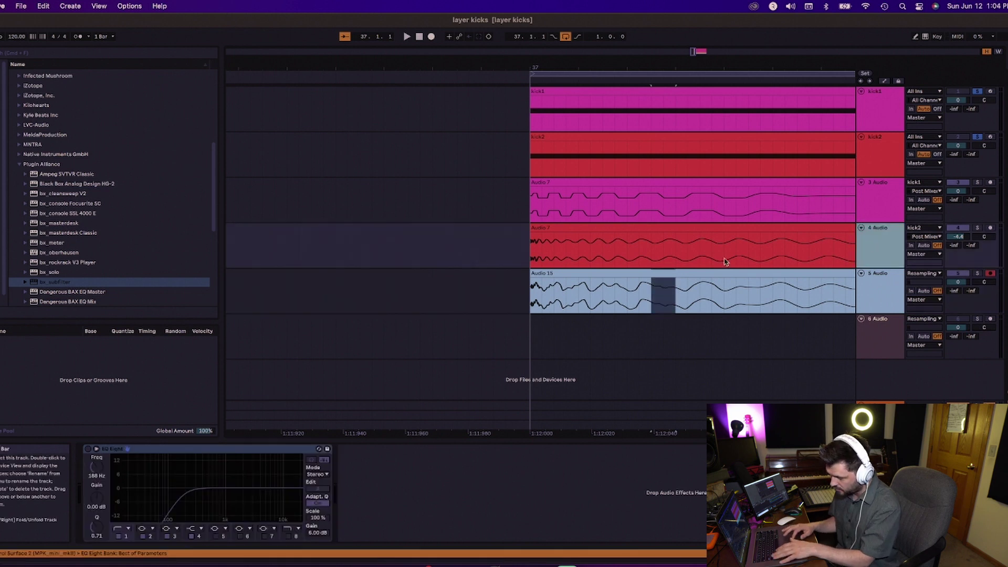
click(89, 449)
click(560, 260)
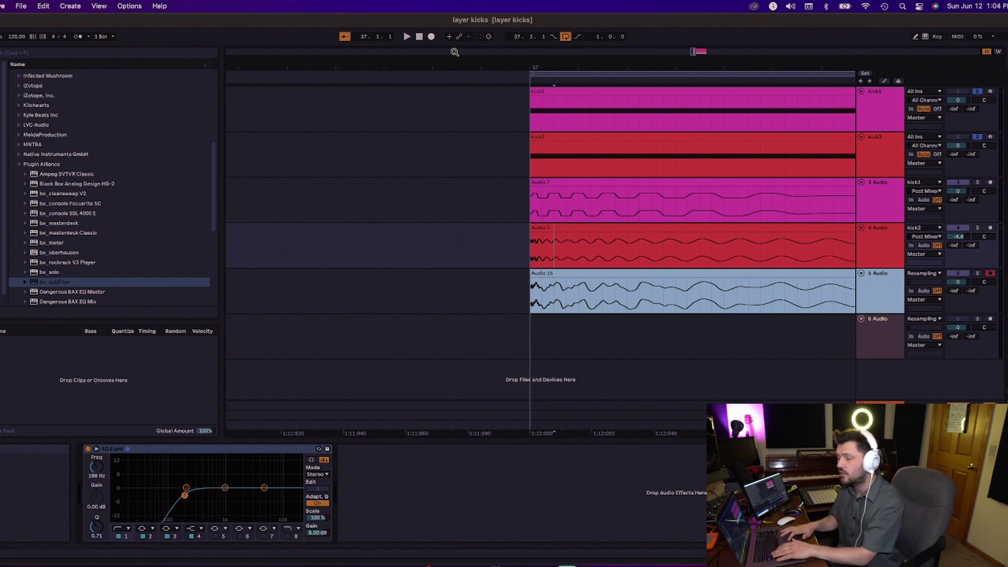
- Record a new resampled take of the recorded kicks, with the second one equalized, onto 5 Audio over the loop
click(431, 36)
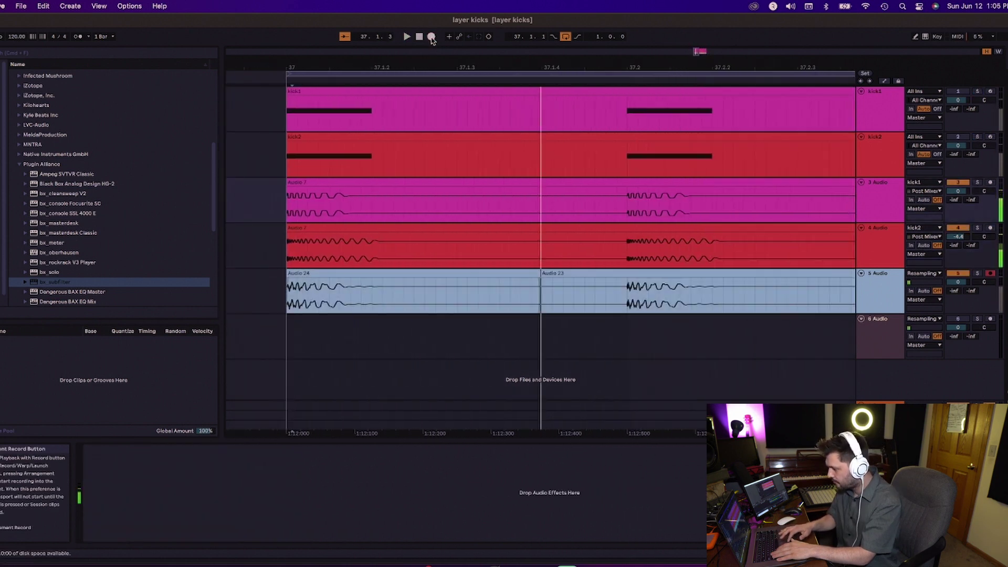
key(space)
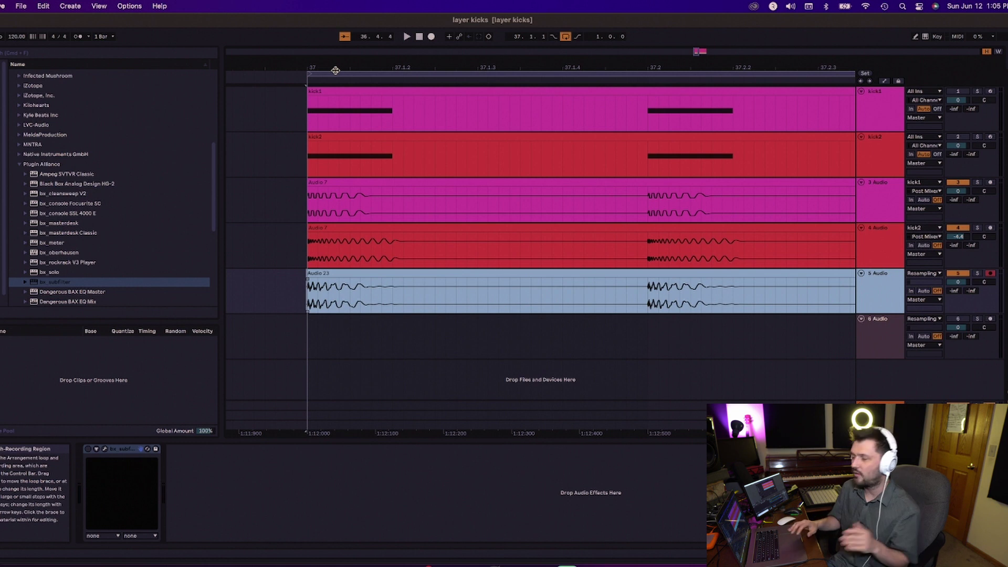
drag(336, 70, 416, 86)
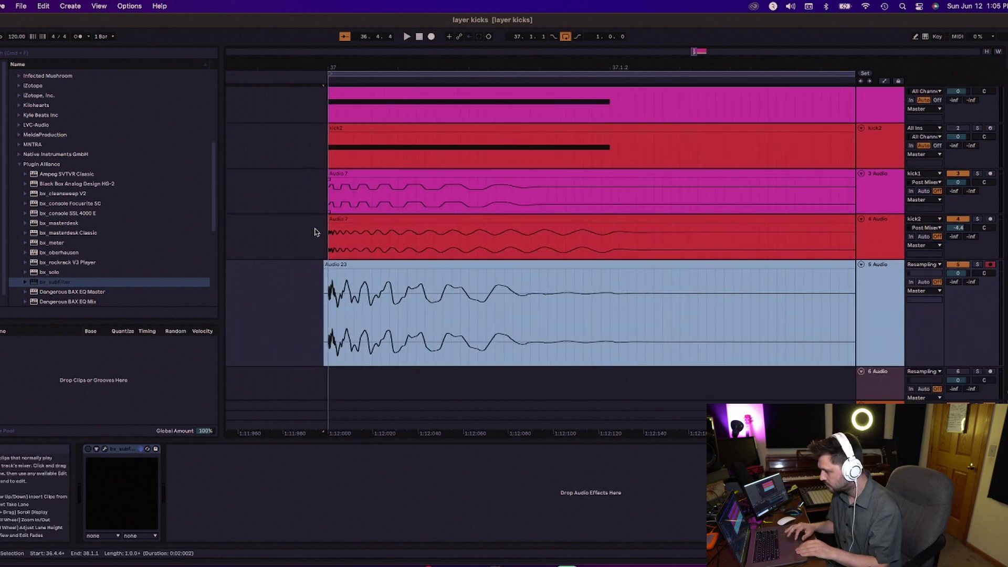
- Trim the new resampled take on 5 Audio to the loop range from 37.1.1 to 38.1.1 and inspect its first kick
click(359, 290)
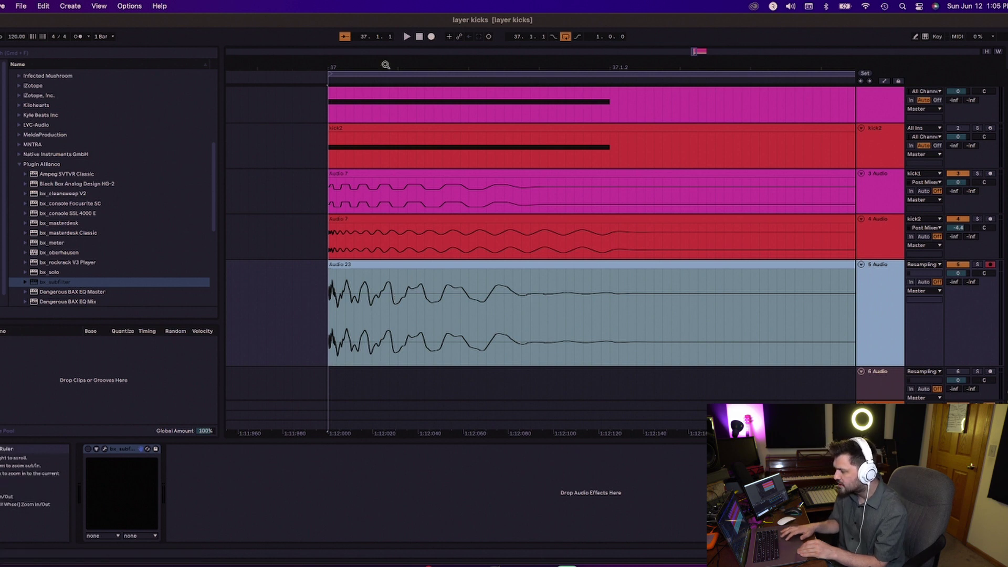
scroll(386, 64, down, 2)
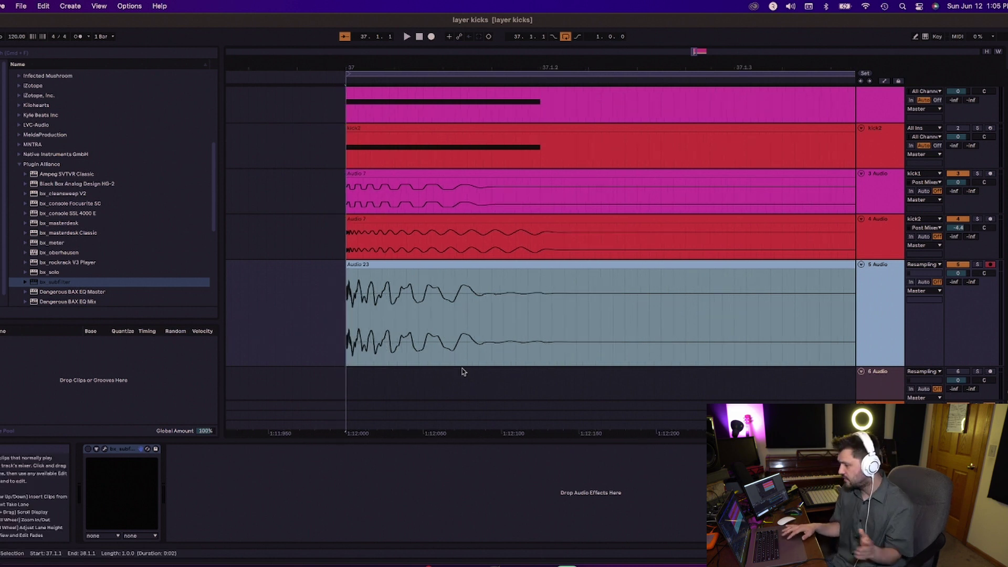
click(425, 318)
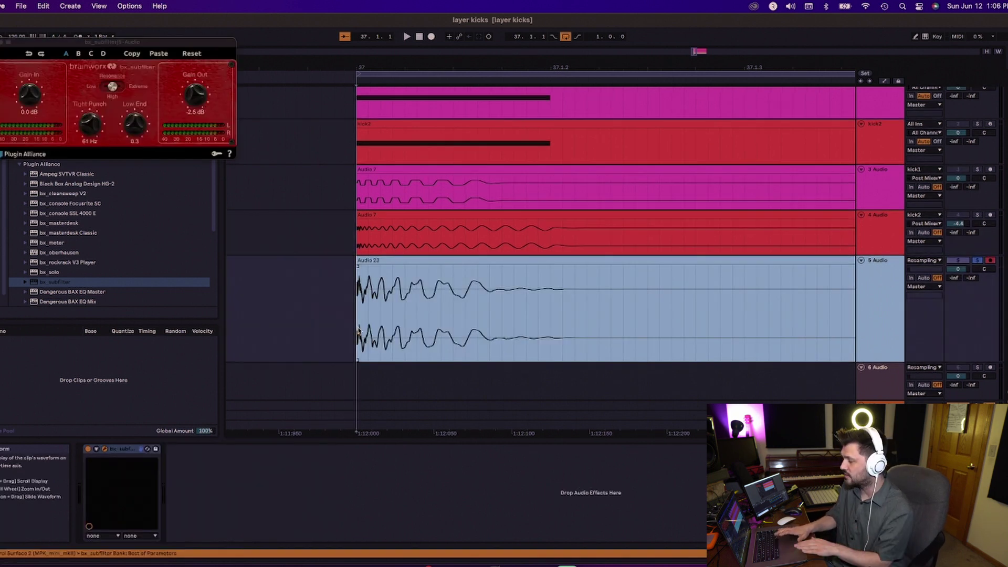
- Play the soloed 5 Audio loop to audition bx_subfilter's effect on the combined kick, and hide the plug-in window
key(space)
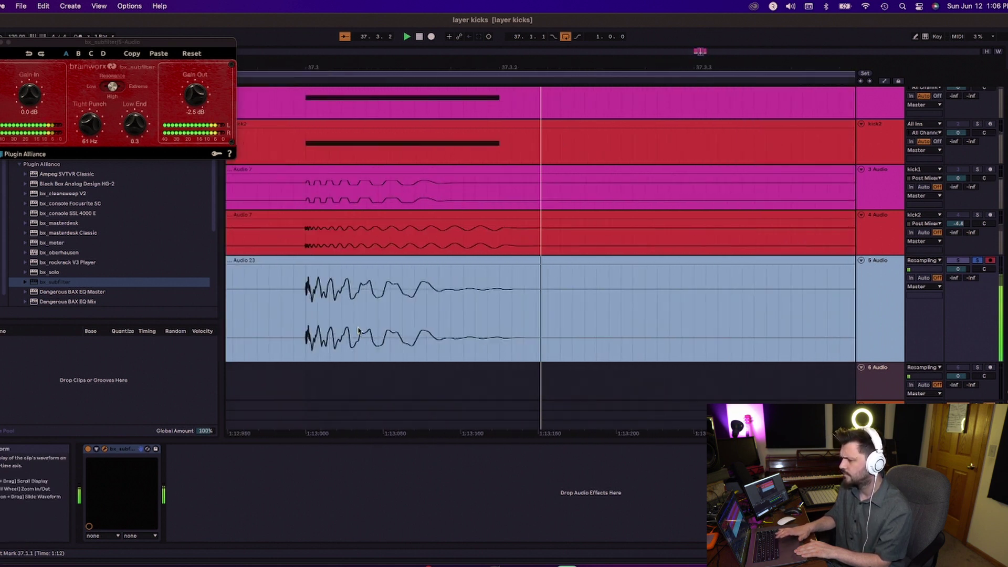
key(space)
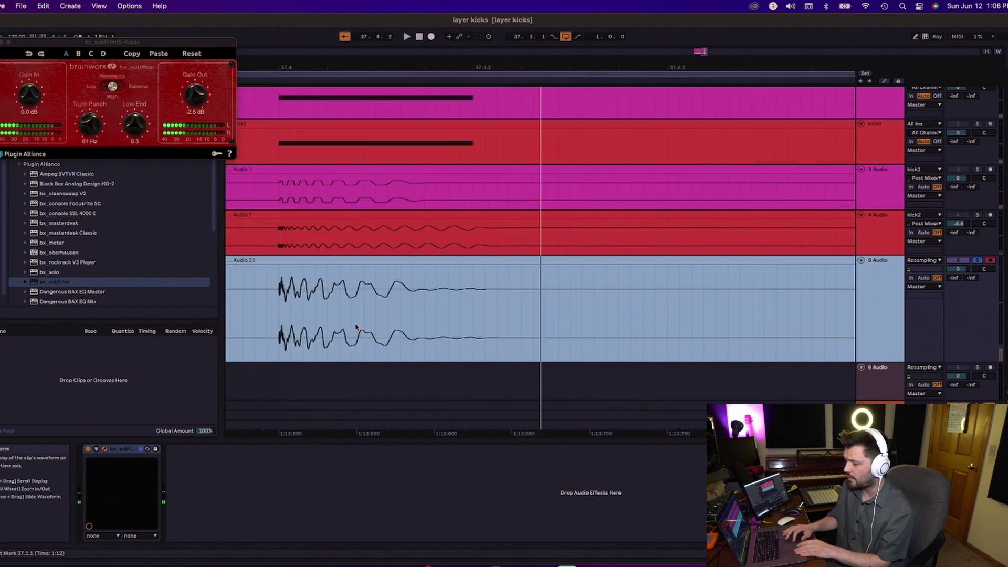
click(89, 450)
key(space)
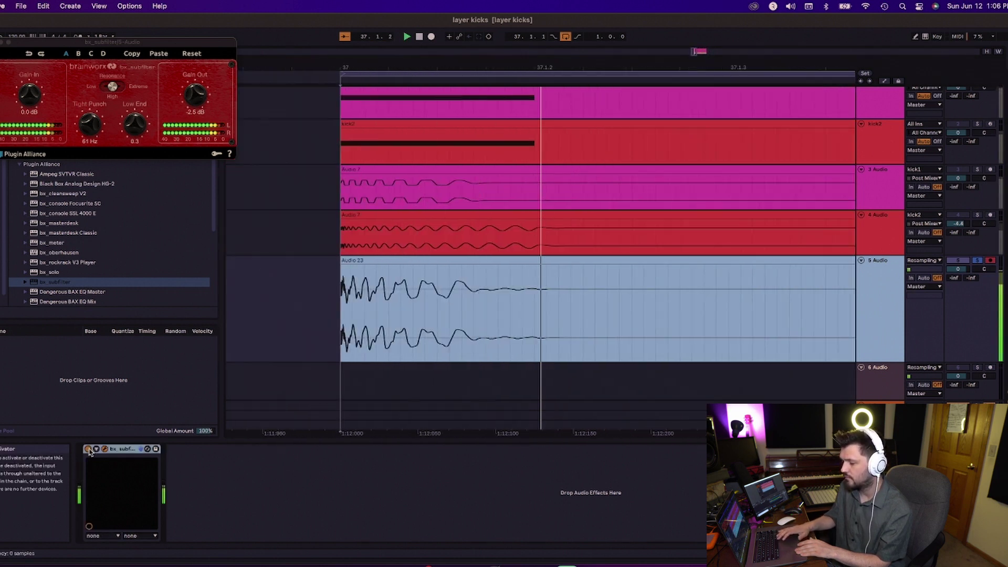
key(space)
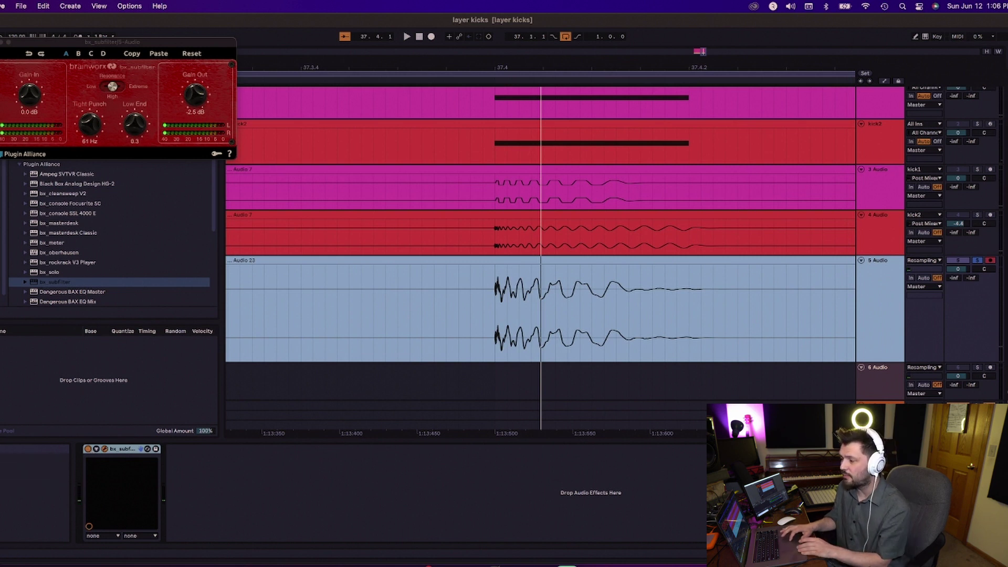
key(super+alt+p)
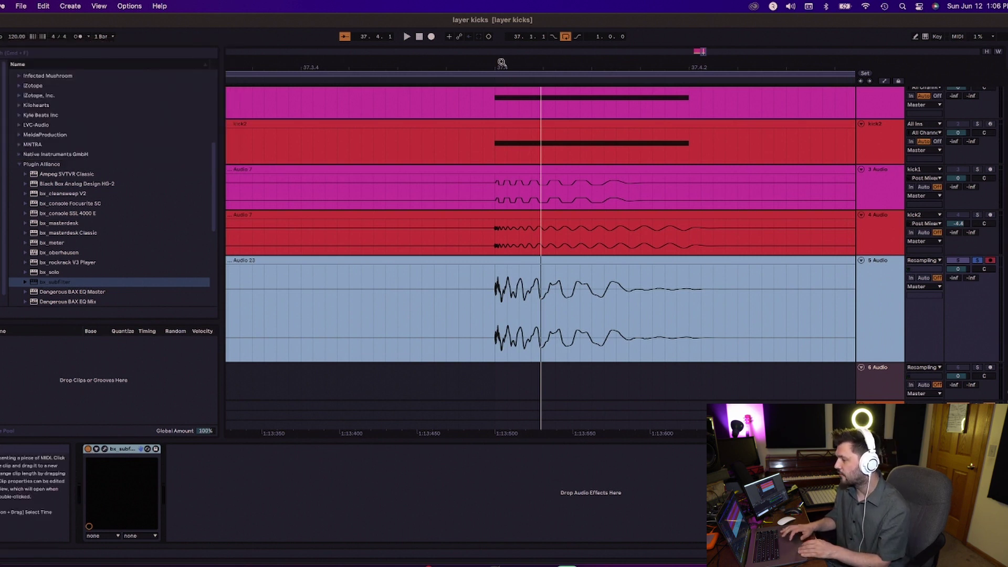
- Arm the 6 Audio track and record the 5 Audio kick through bx_subfilter onto it over the loop
drag(503, 67, 504, 28)
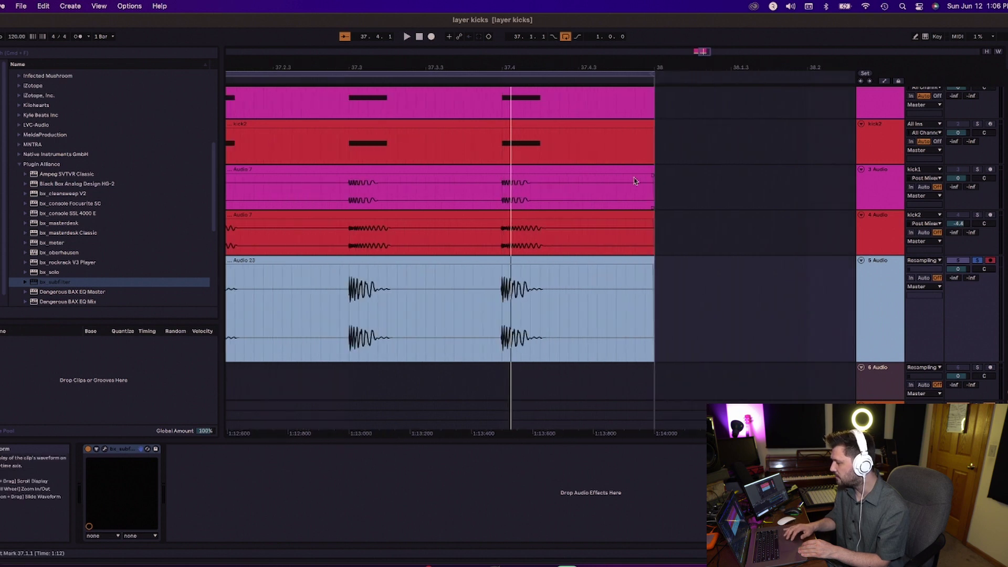
scroll(635, 181, down, 1)
scroll(636, 181, left, 5)
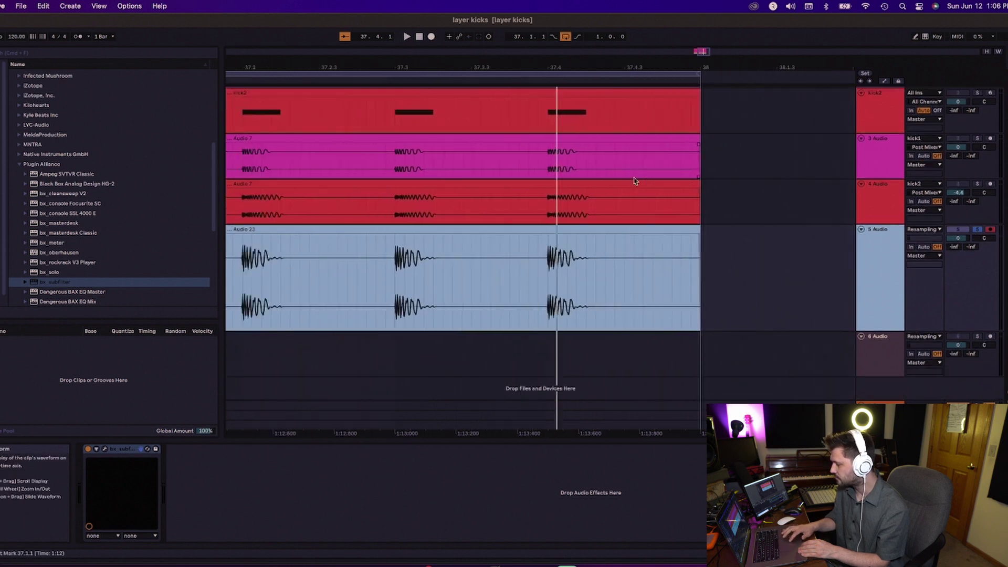
click(990, 336)
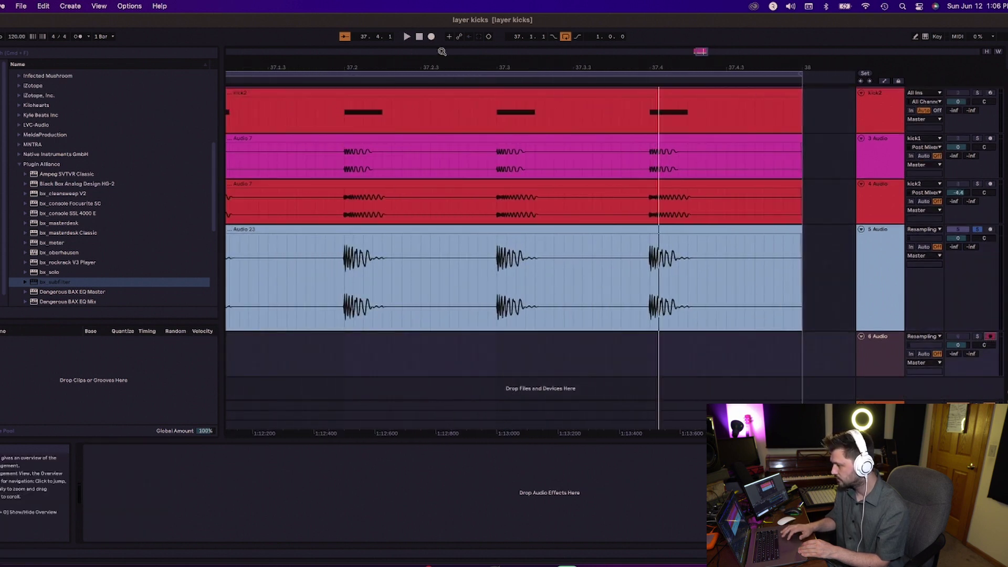
click(431, 37)
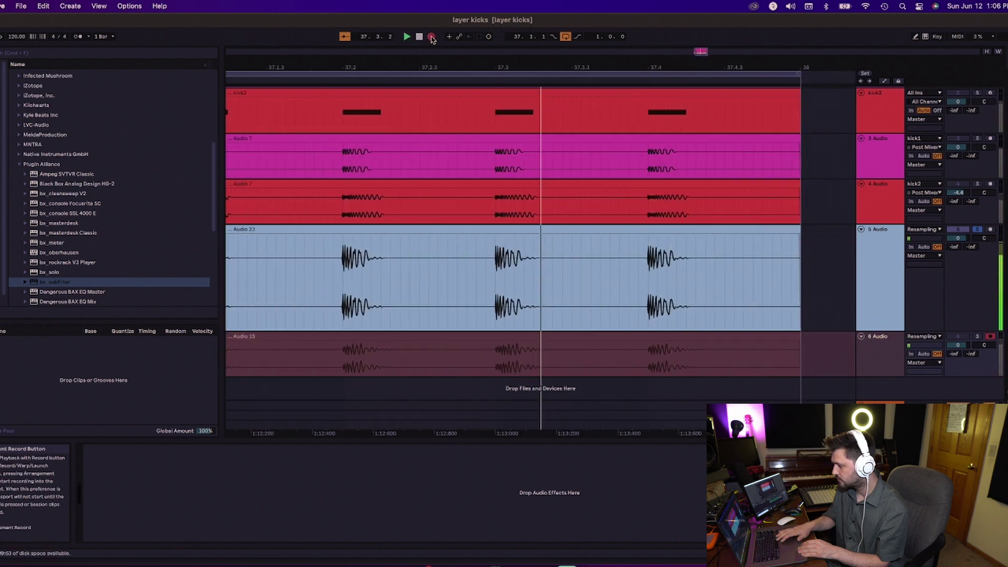
key(space)
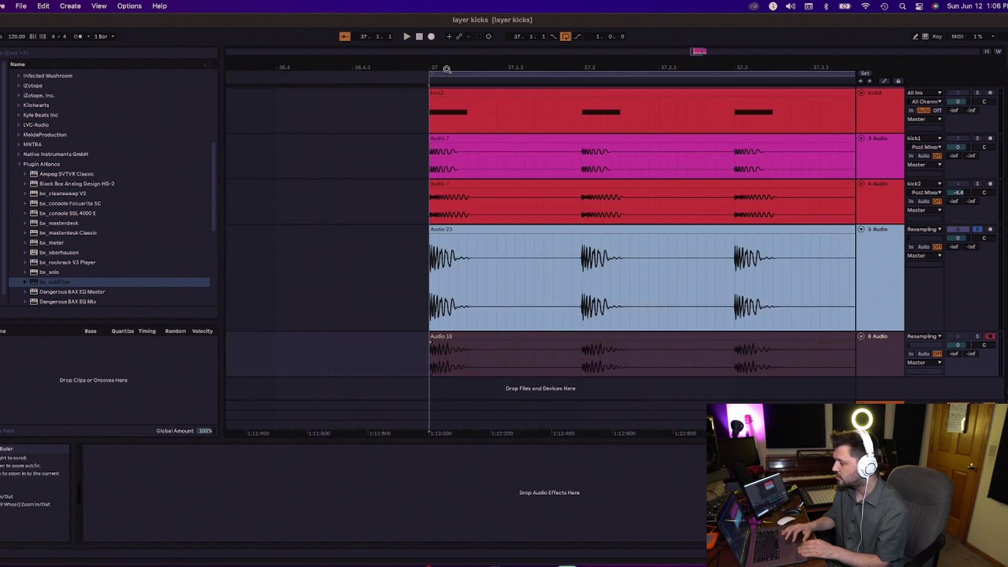
- Enlarge the 6 Audio track and compare its first kick's waveform with the one on 5 Audio
scroll(450, 252, up, 10)
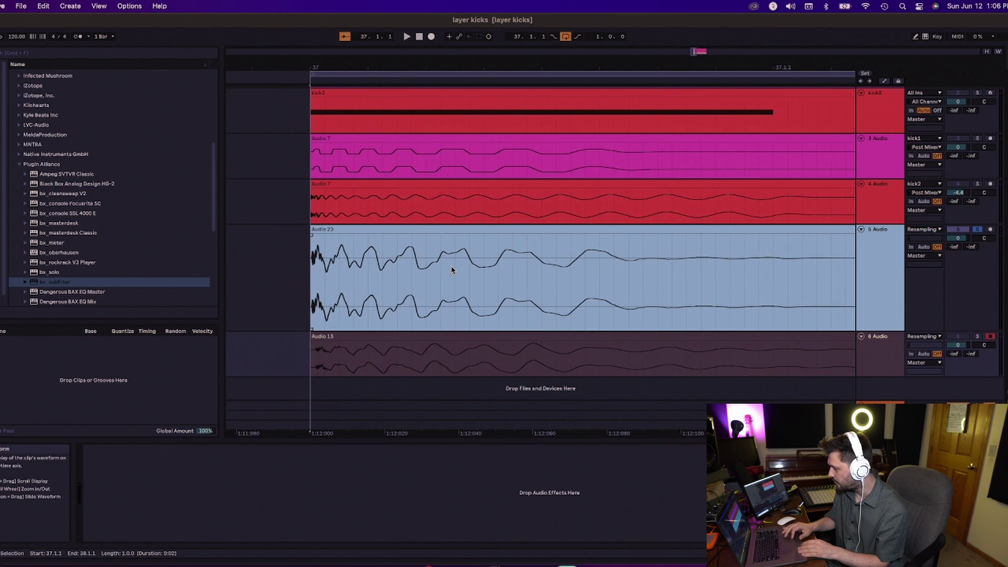
scroll(852, 367, up, 5)
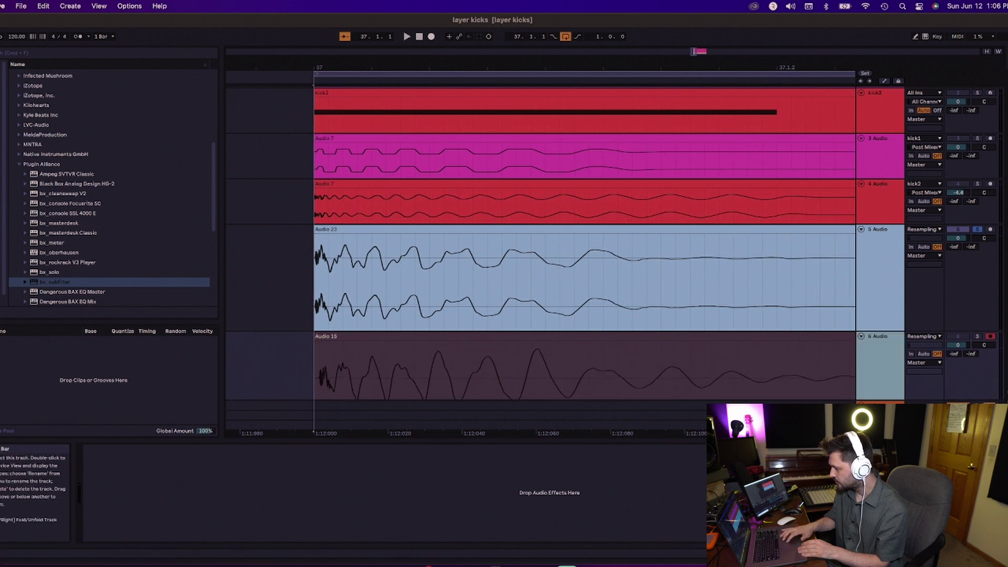
scroll(779, 375, down, 2)
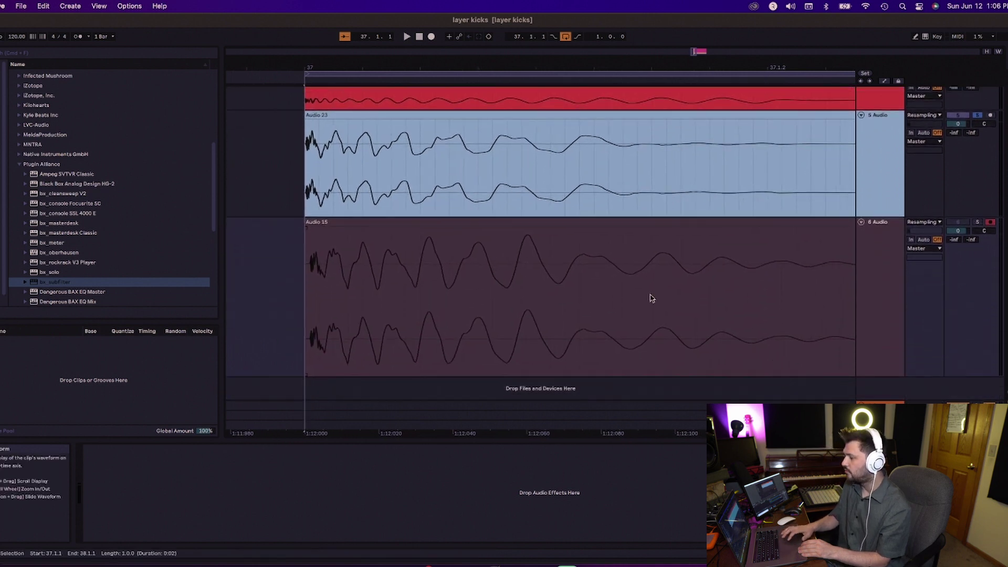
scroll(651, 299, right, 2)
drag(531, 66, 539, 305)
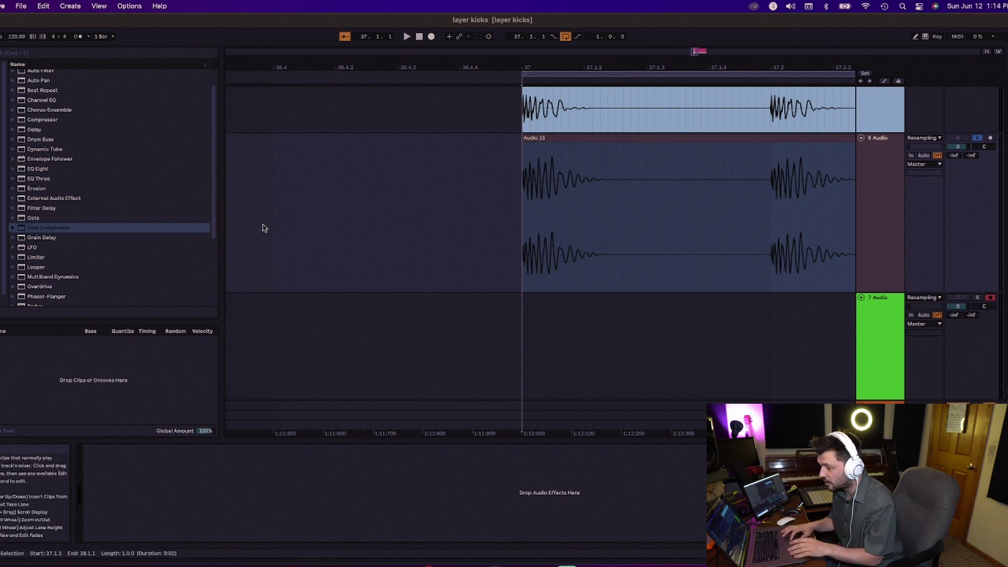
- Add Glue Compressor with Soft clip to the 6 Audio track and check its Oversampling option
click(48, 232)
double_click(48, 232)
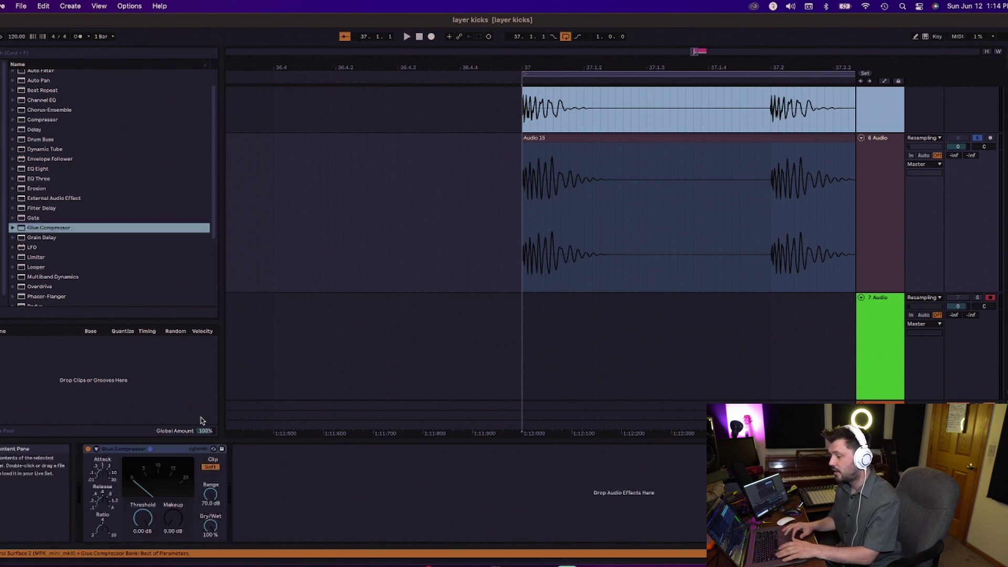
right_click(162, 451)
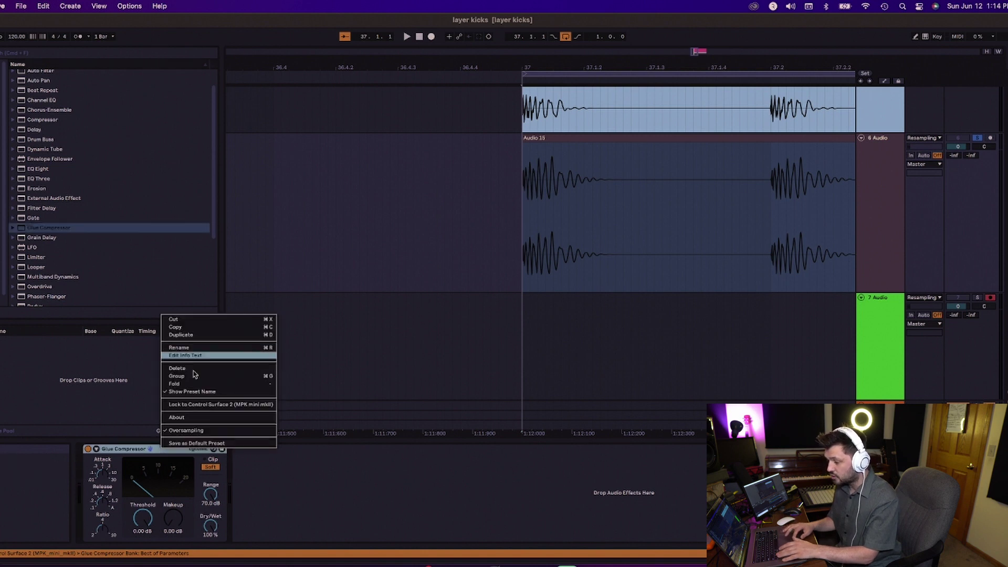
click(121, 448)
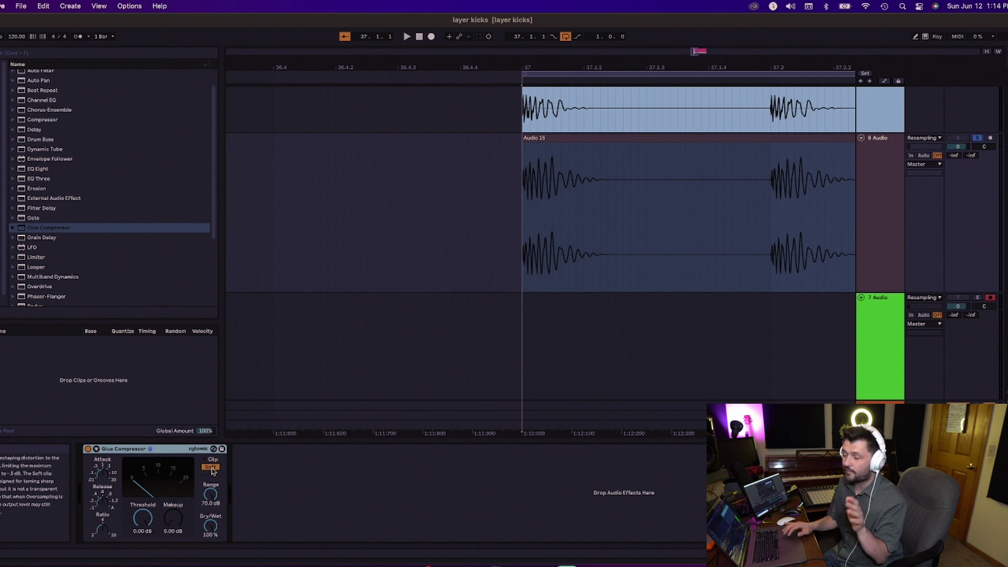
- Raise the gain of the recorded clip on 6 Audio to 8.81 dB to drive the soft clipper
click(612, 137)
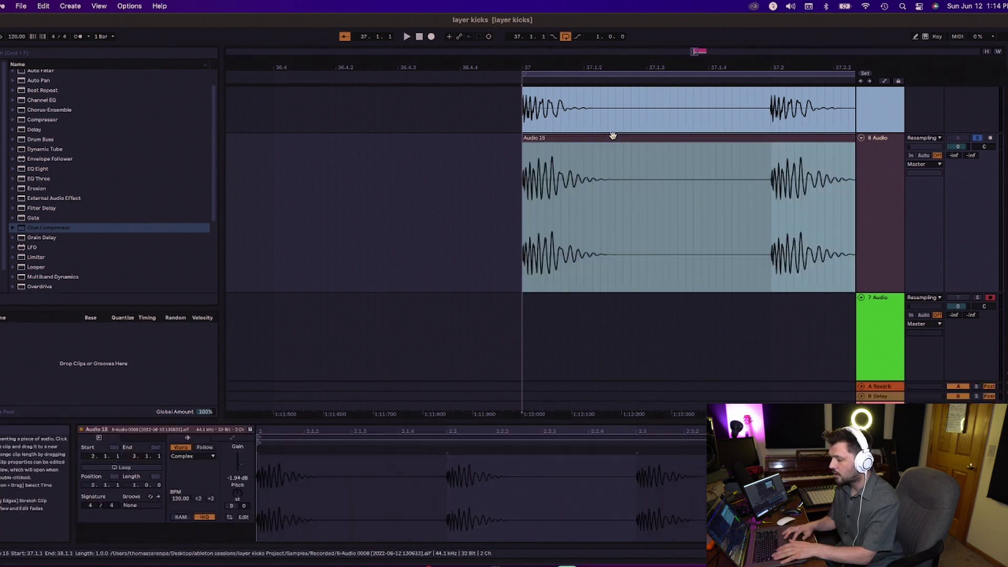
click(239, 468)
drag(239, 463, 240, 459)
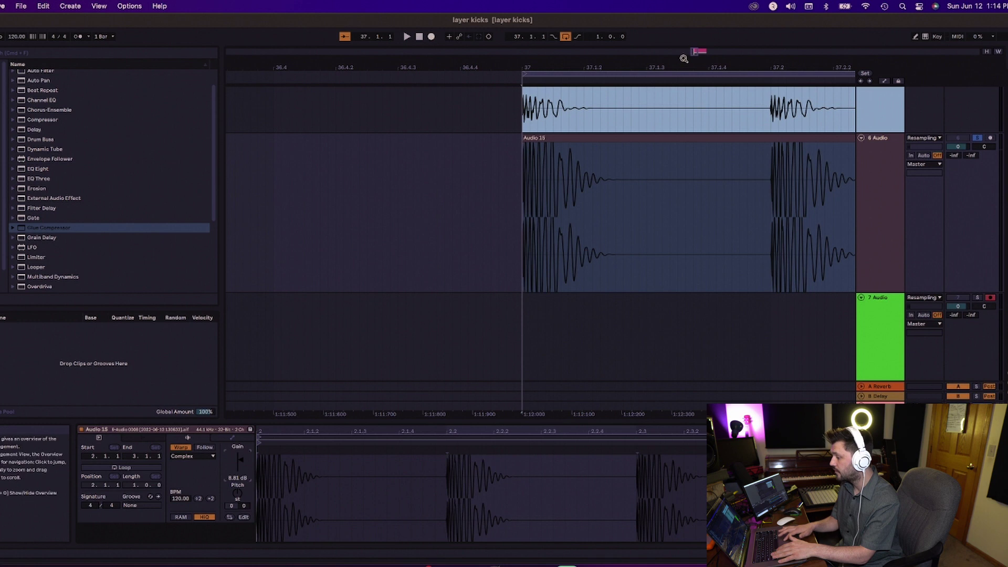
- Record the boosted 6 Audio kick through Glue Compressor onto the armed 7 Audio track over the loop
click(707, 192)
scroll(707, 192, down, 3)
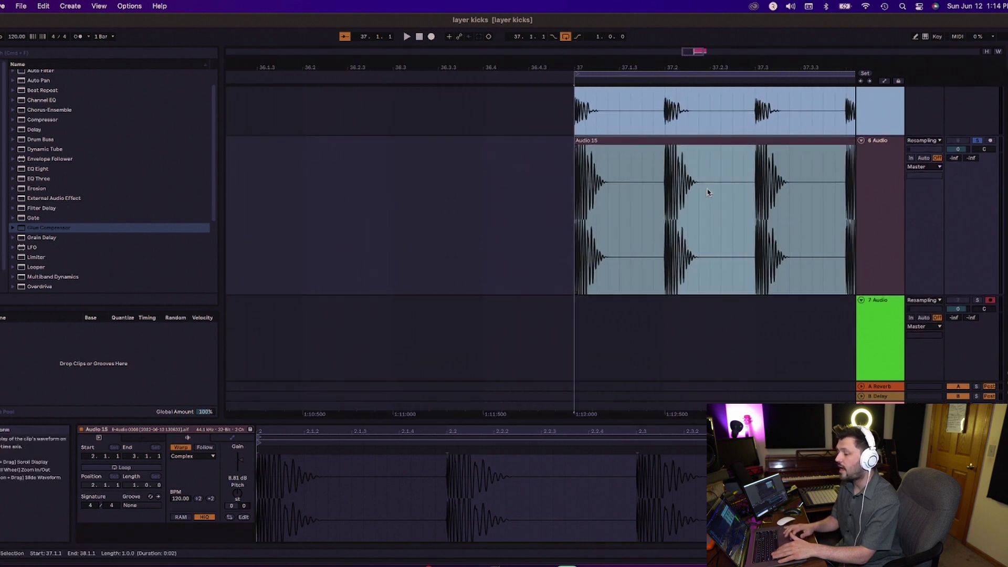
scroll(708, 193, right, 3)
click(887, 171)
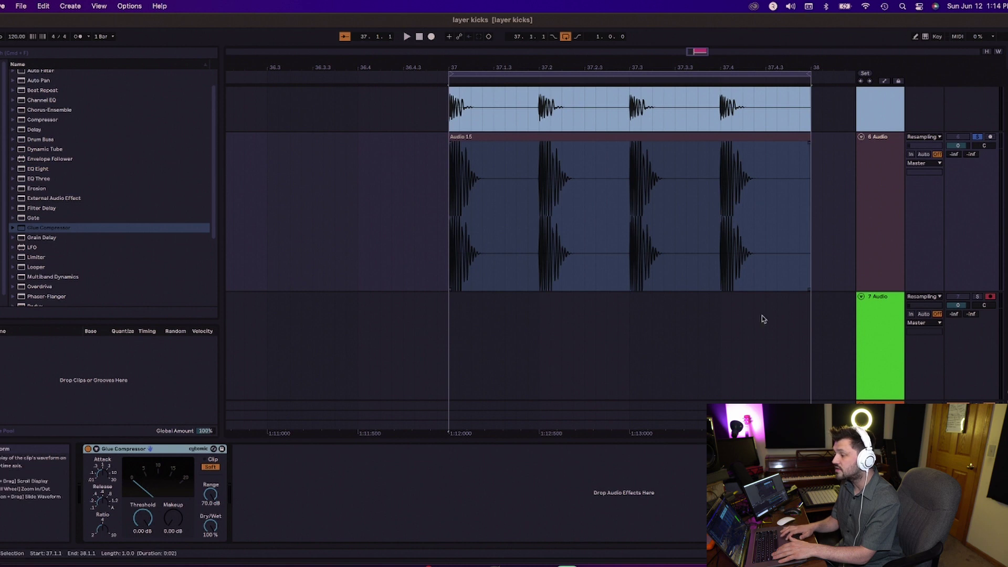
click(431, 36)
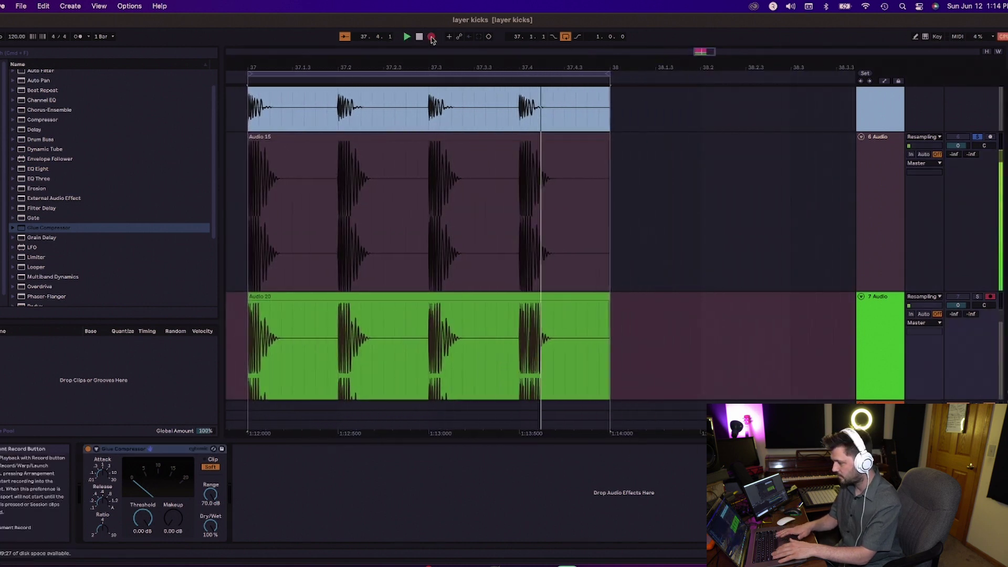
key(space)
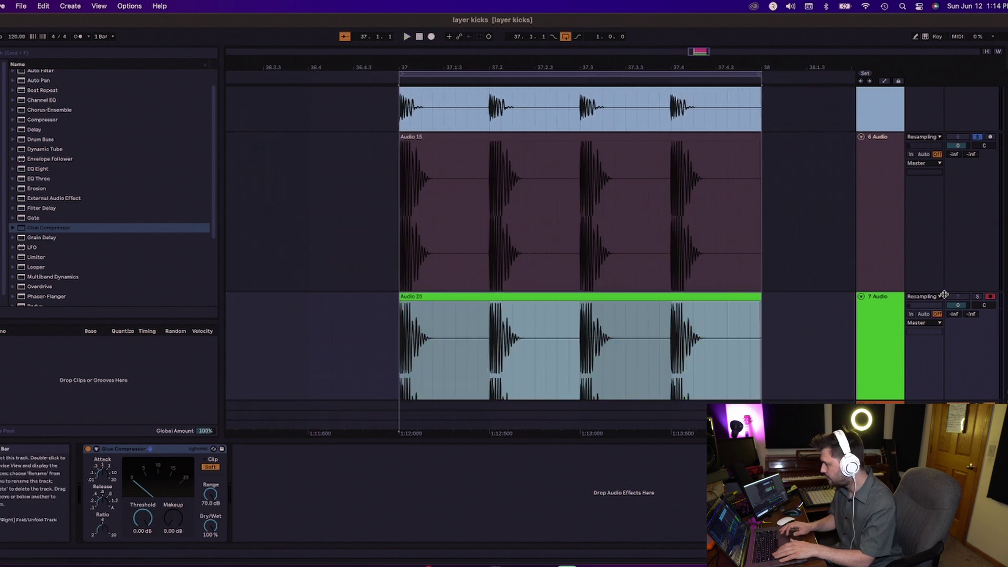
- Solo 7 Audio and examine the soft-clipped waveform of its first kick up close
click(977, 298)
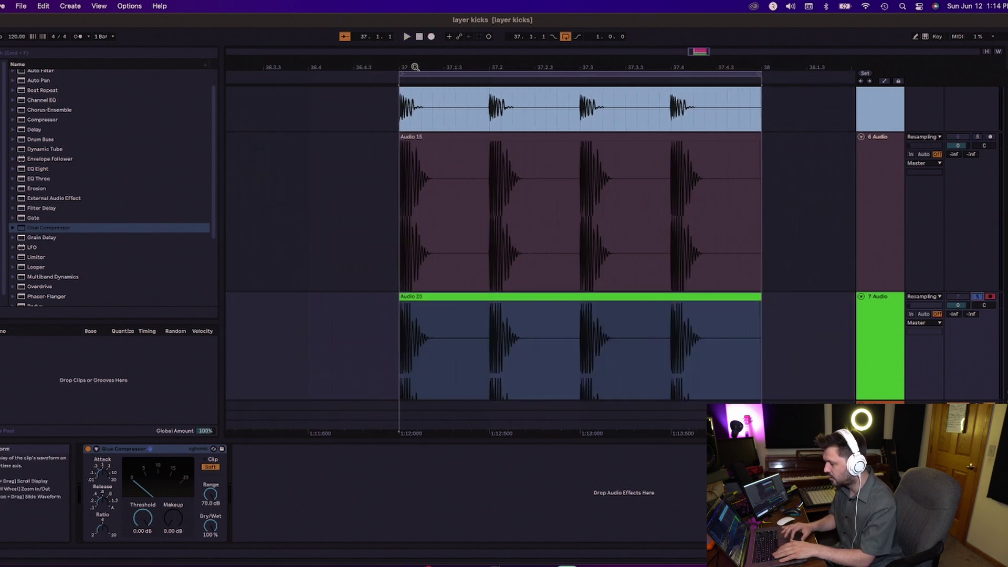
click(440, 297)
key(z)
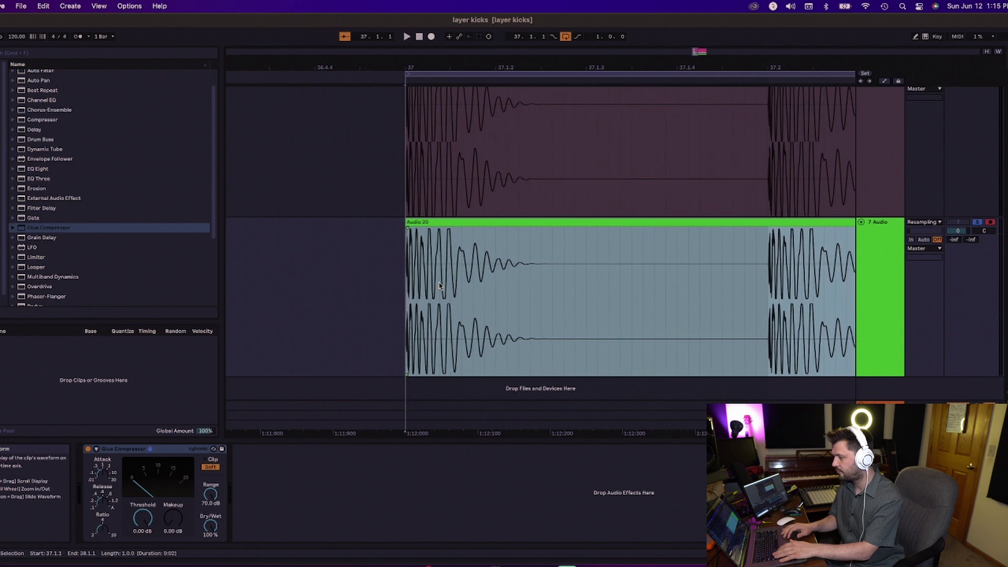
scroll(465, 306, left, 4)
drag(524, 68, 524, 105)
click(537, 309)
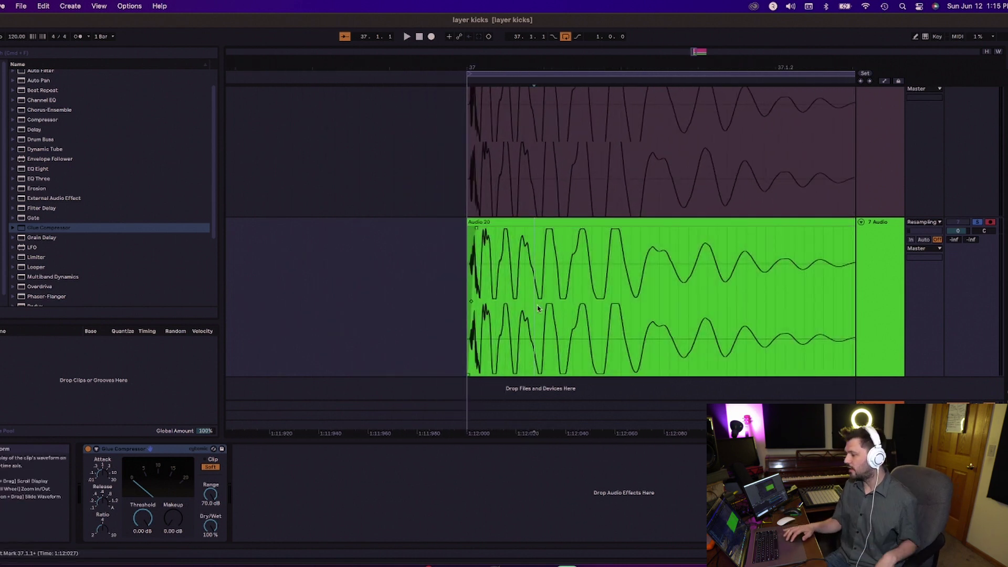
scroll(537, 308, right, 3)
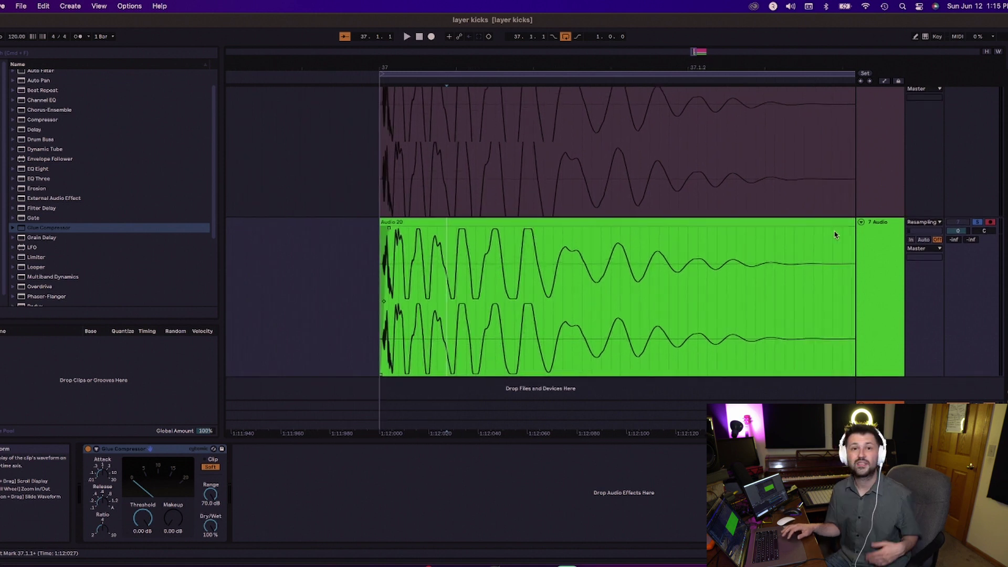
- Play the loop to compare the processed kick on 7 Audio with 5 Audio with bx_subfilter off, and solo 7 Audio again
key(x)
key(space)
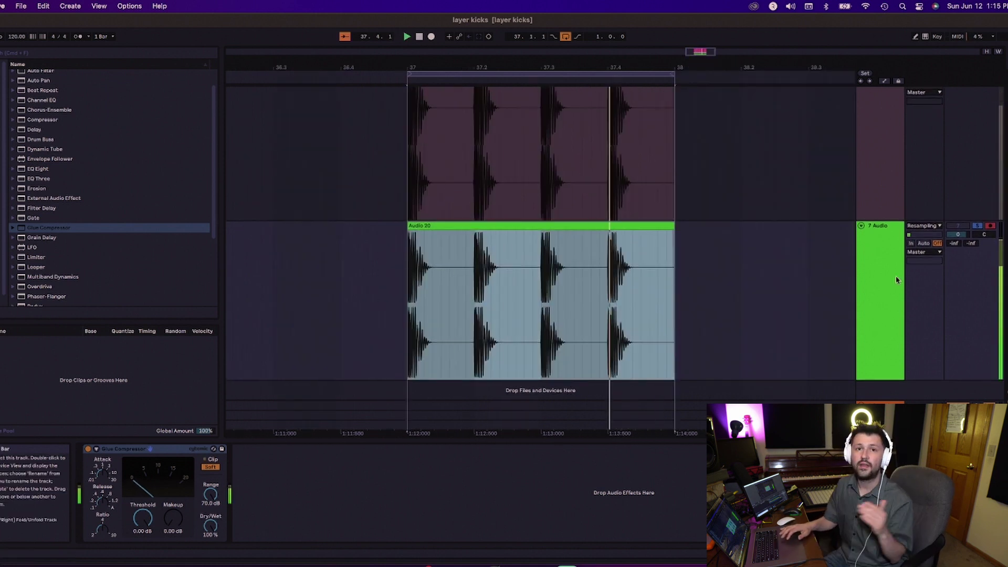
scroll(541, 237, up, 3)
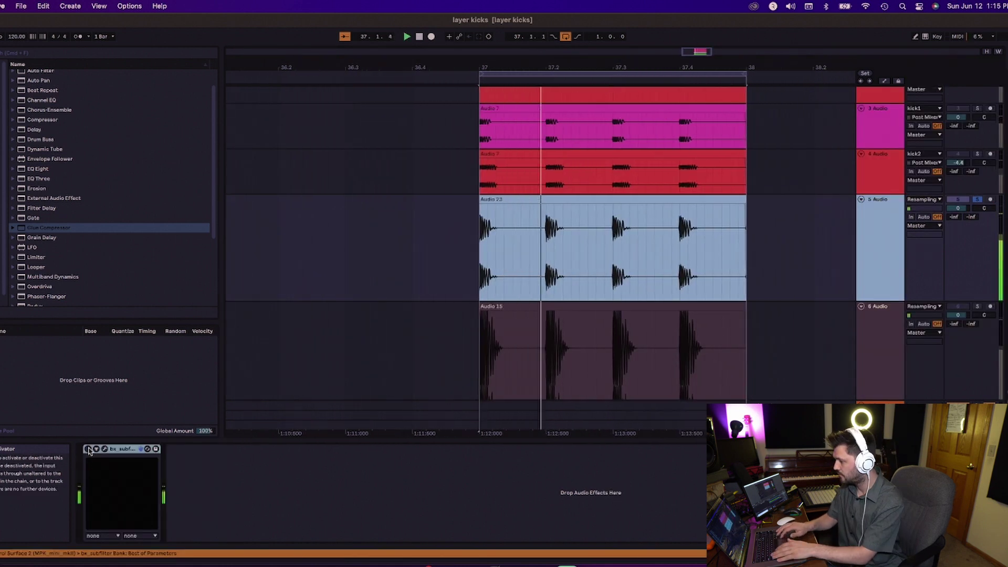
scroll(541, 236, right, 2)
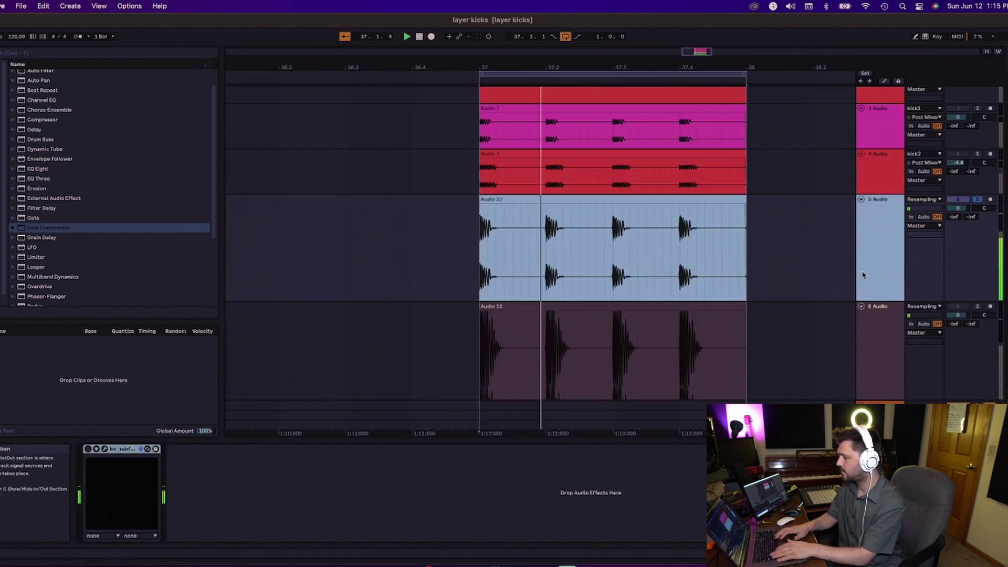
scroll(869, 286, down, 5)
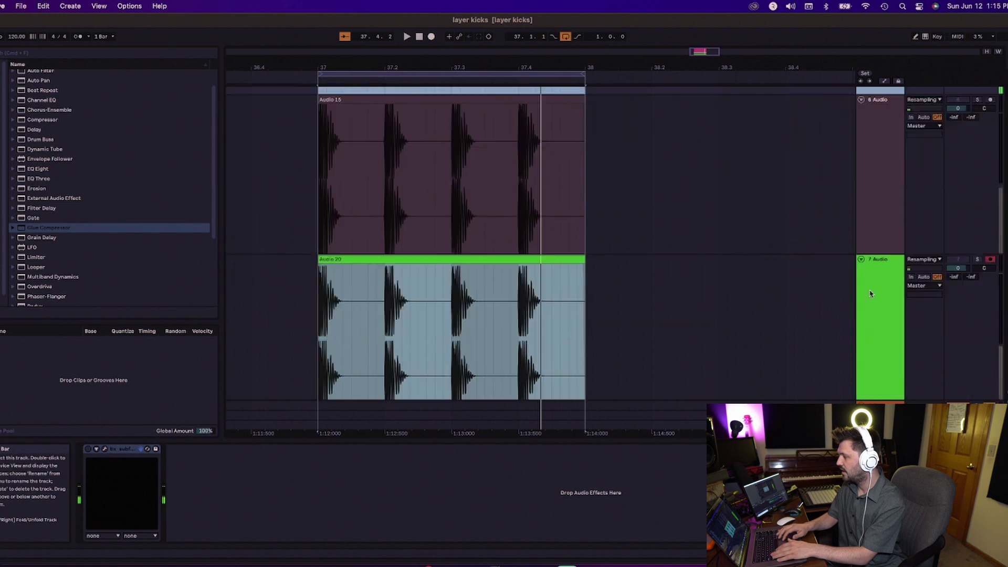
click(977, 225)
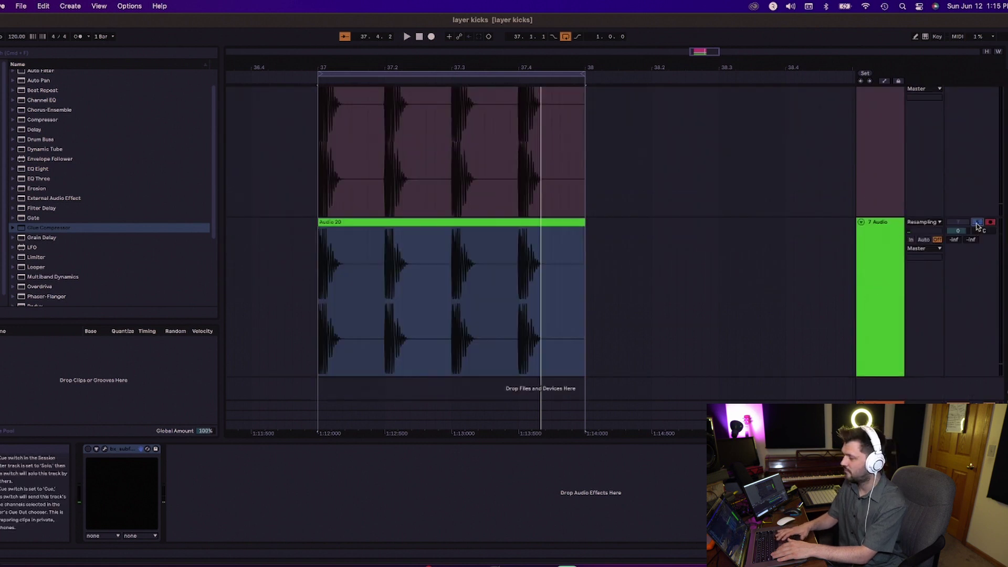